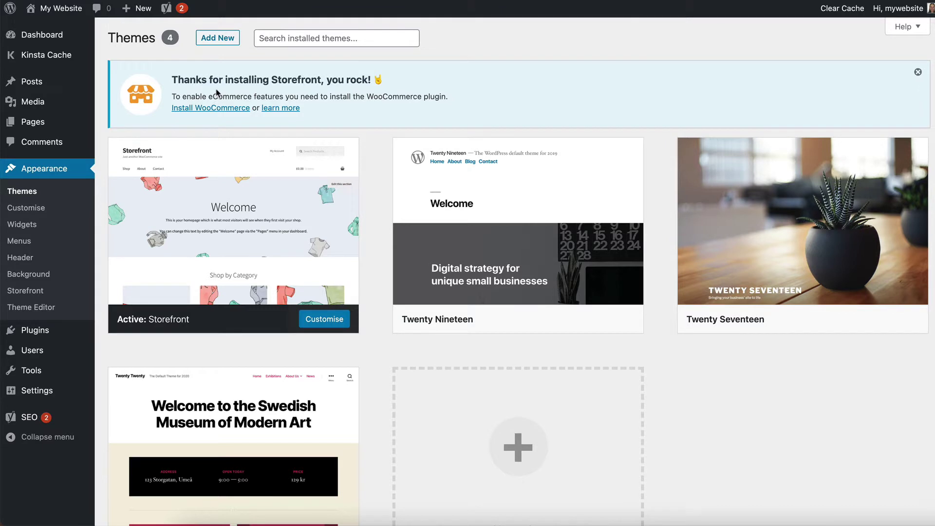
Step: With Storefront confirmed as the active theme, bring up the Pages submenu in the admin sidebar
{"action": "mouse_move", "coordinate": [42, 122]}
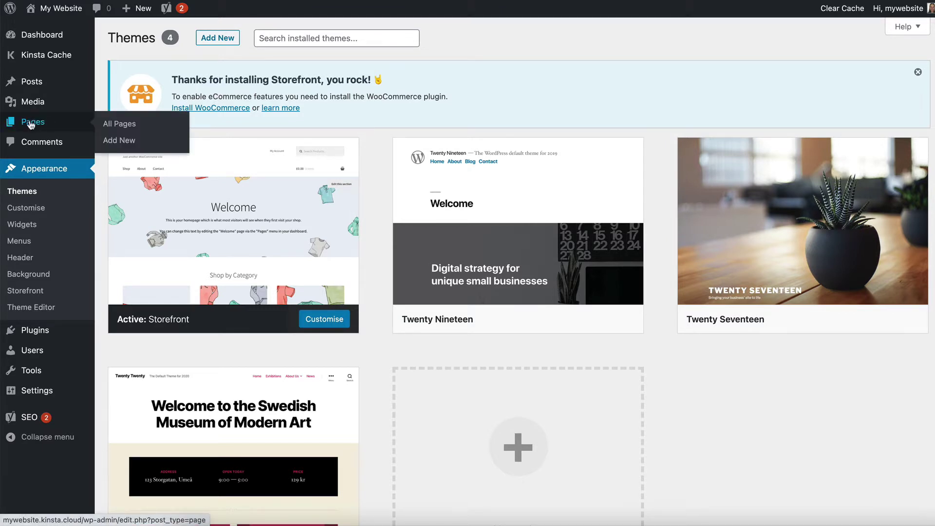
Step: Start a new page titled 'Home'
{"action": "left_click", "coordinate": [121, 141]}
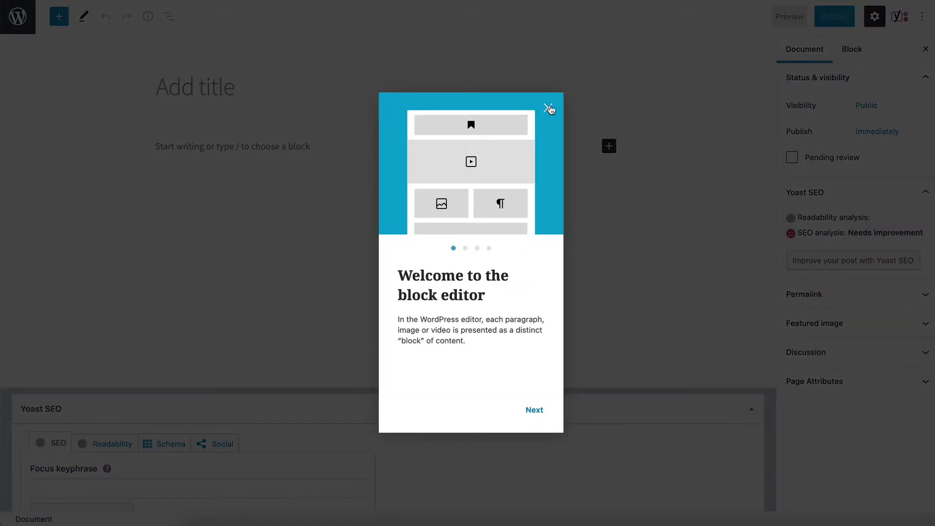
{"action": "left_click", "coordinate": [548, 108]}
{"action": "left_click", "coordinate": [186, 98]}
{"action": "type", "text": "H"}
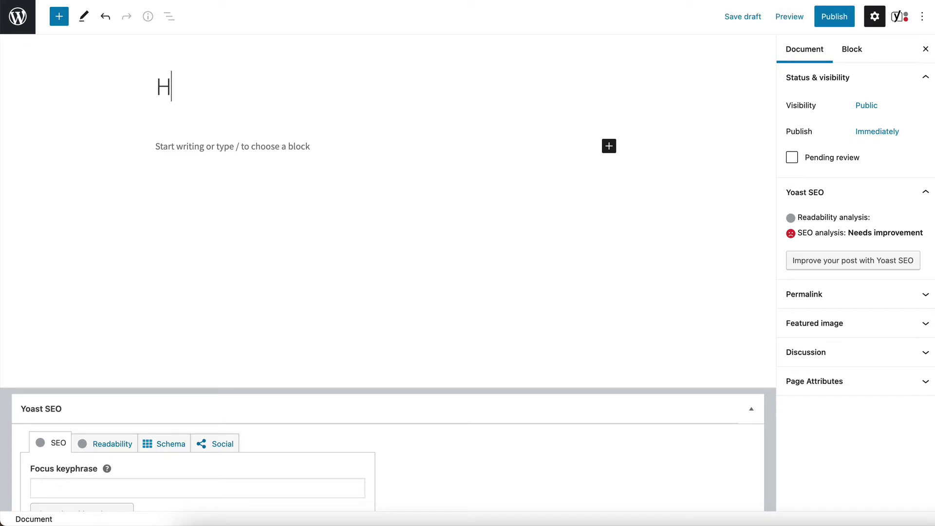
{"action": "type", "text": "ome"}
Step: Add the paragraph 'Welcome to my website.' to the page
{"action": "left_click", "coordinate": [210, 144]}
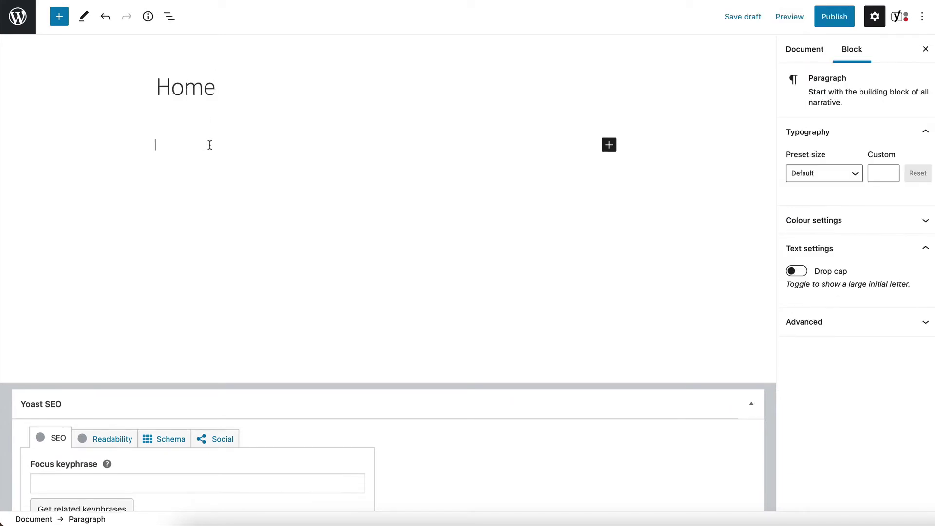
{"action": "type", "text": "Welcome t"}
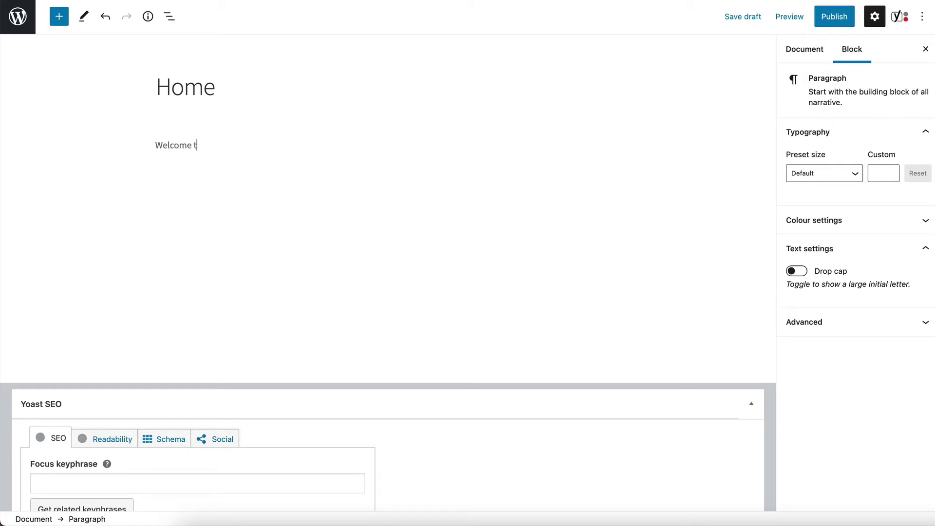
{"action": "type", "text": "o my website."}
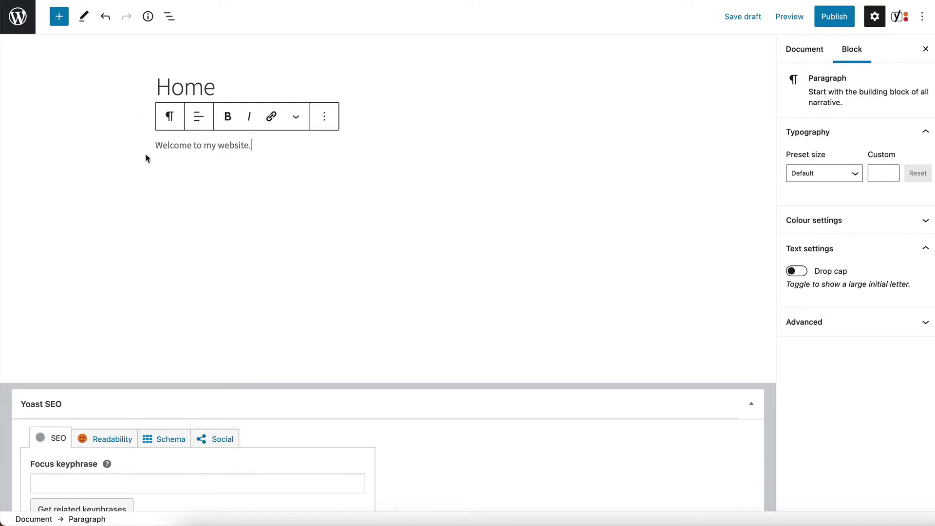
{"action": "key", "text": "Escape"}
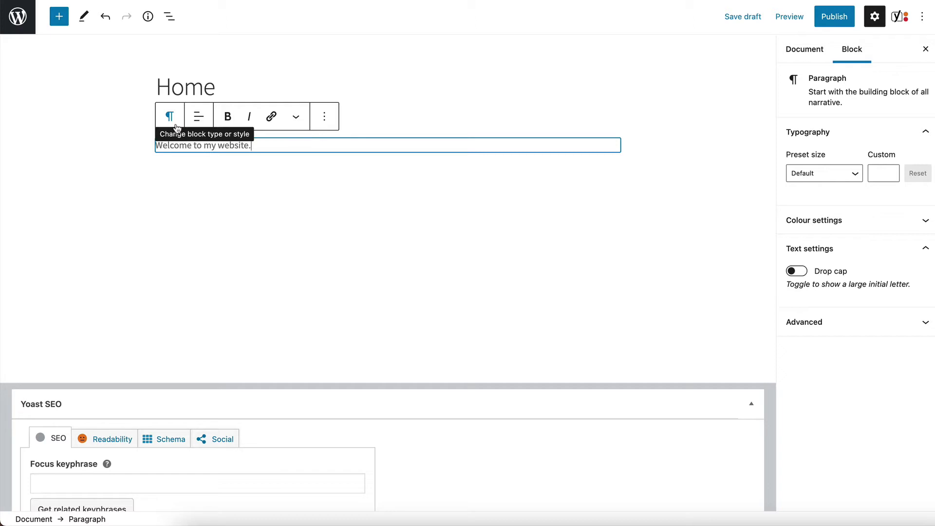
Step: Add a Heading block reading 'This is a heading' below the paragraph
{"action": "left_click", "coordinate": [59, 18]}
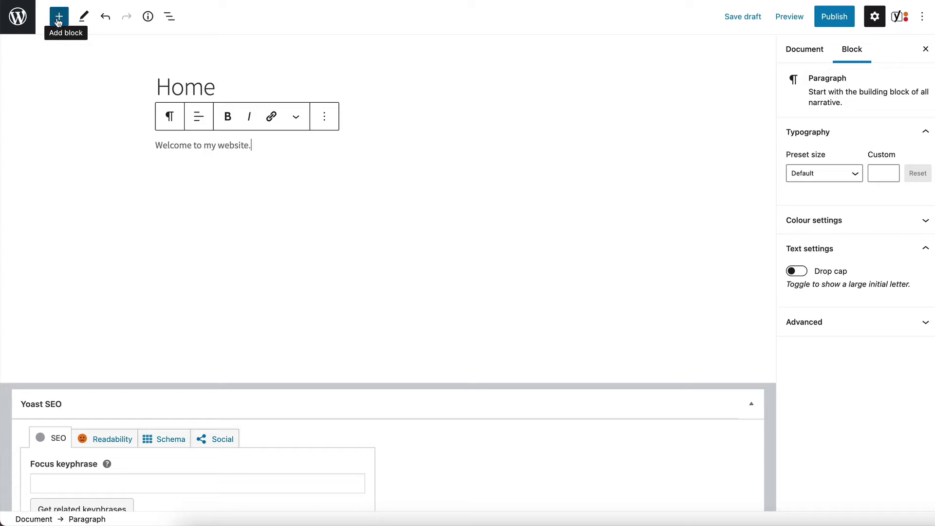
{"action": "scroll", "coordinate": [108, 225], "scroll_direction": "down", "scroll_amount": 12}
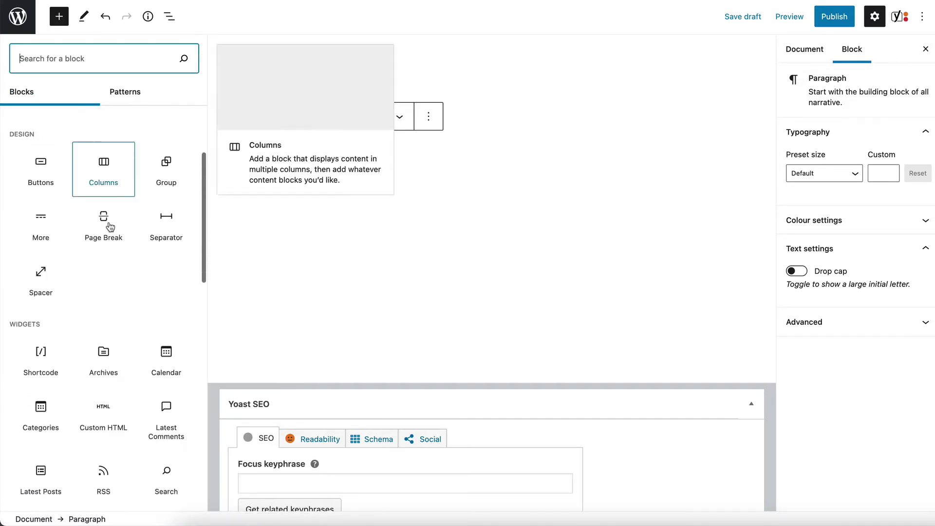
{"action": "scroll", "coordinate": [109, 226], "scroll_direction": "down", "scroll_amount": 8}
{"action": "scroll", "coordinate": [108, 226], "scroll_direction": "up", "scroll_amount": 20}
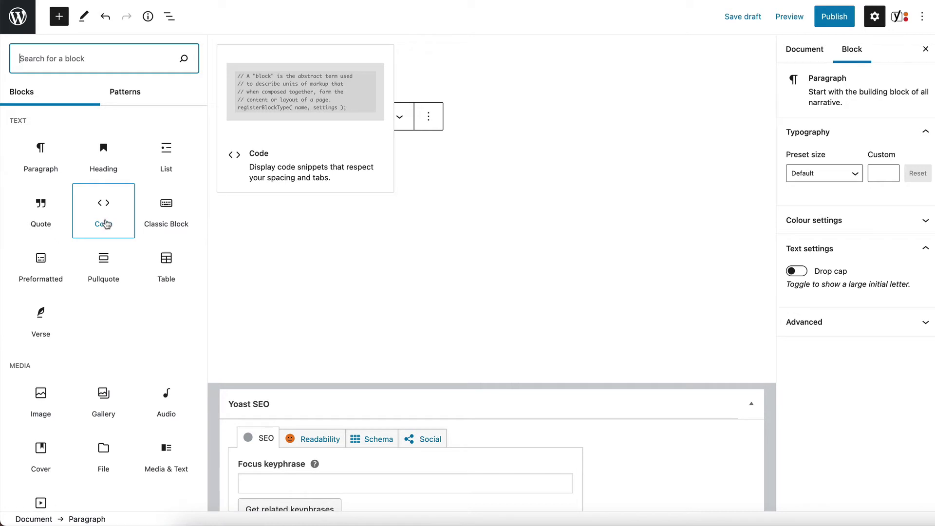
{"action": "left_click", "coordinate": [102, 151]}
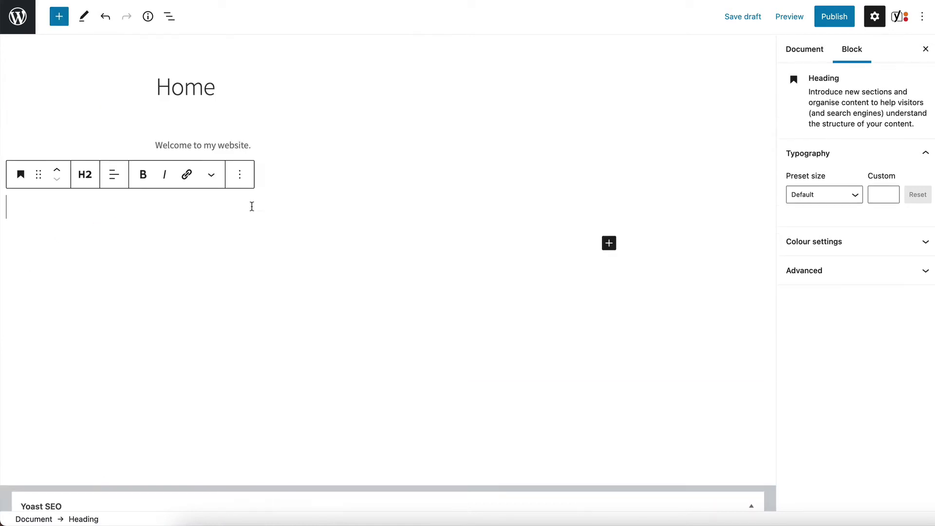
{"action": "type", "text": "This is a heading"}
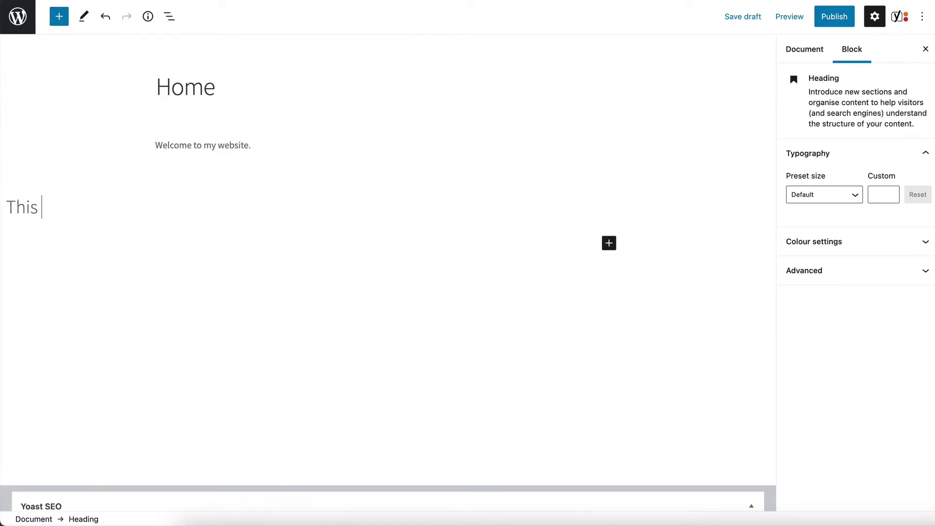
Step: Insert an Image block with Bruscetta.jpg uploaded from the computer
{"action": "left_click", "coordinate": [609, 242]}
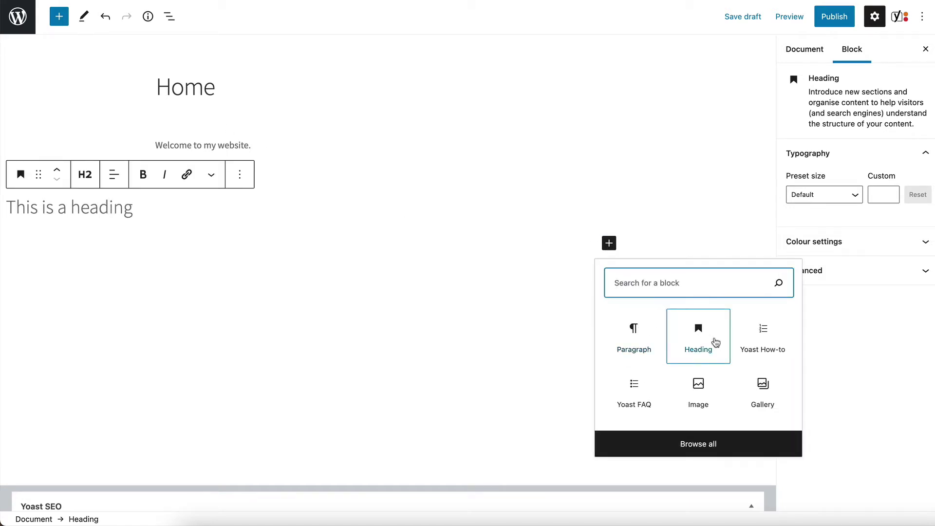
{"action": "left_click", "coordinate": [699, 383]}
{"action": "left_click", "coordinate": [20, 311]}
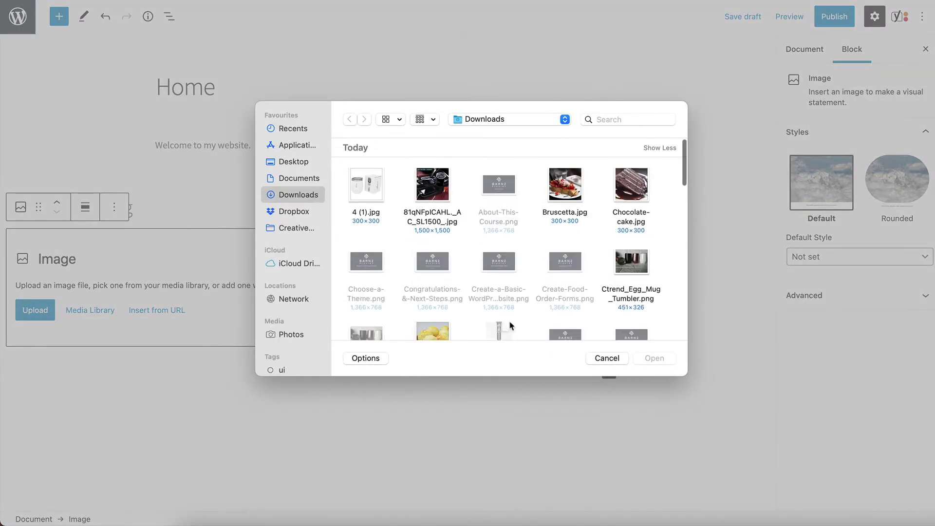
{"action": "double_click", "coordinate": [564, 185]}
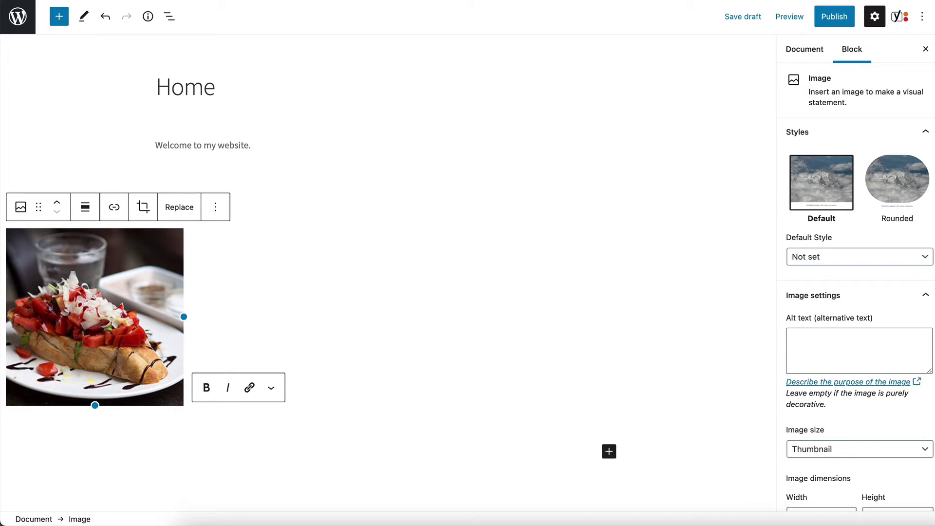
Step: Publish the Home page and view it on the live site
{"action": "left_click", "coordinate": [838, 21]}
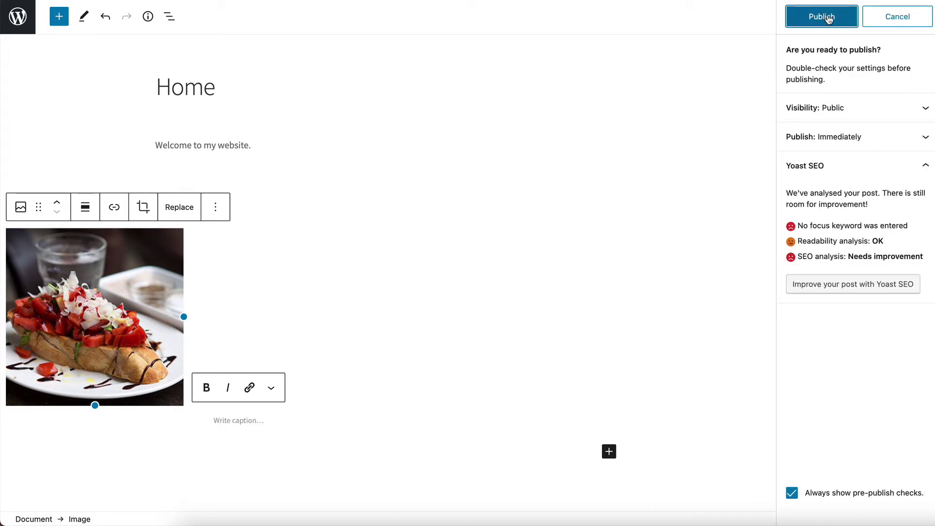
{"action": "left_click", "coordinate": [828, 18]}
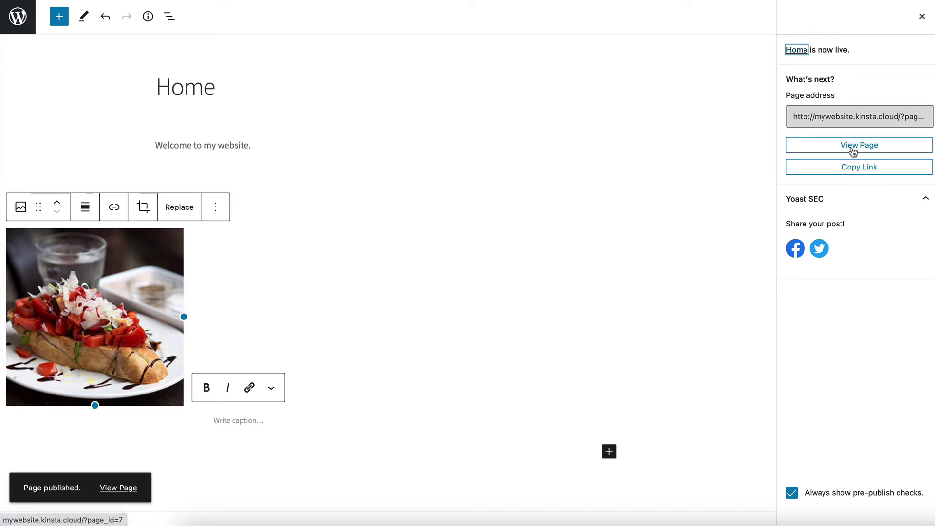
{"action": "left_click", "coordinate": [867, 151]}
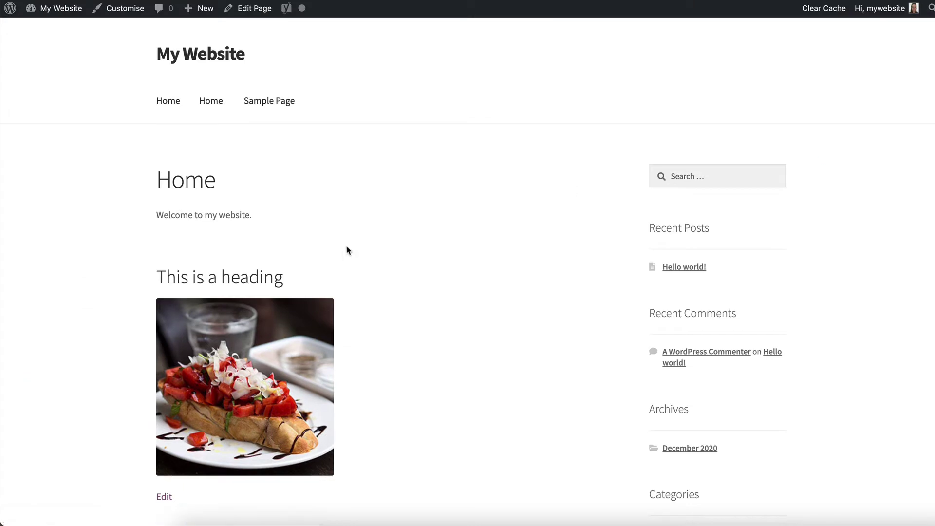
Step: Check the live Home page's title, welcome paragraph and heading text
{"action": "scroll", "coordinate": [345, 257], "scroll_direction": "down", "scroll_amount": 7}
{"action": "scroll", "coordinate": [344, 253], "scroll_direction": "up", "scroll_amount": 3}
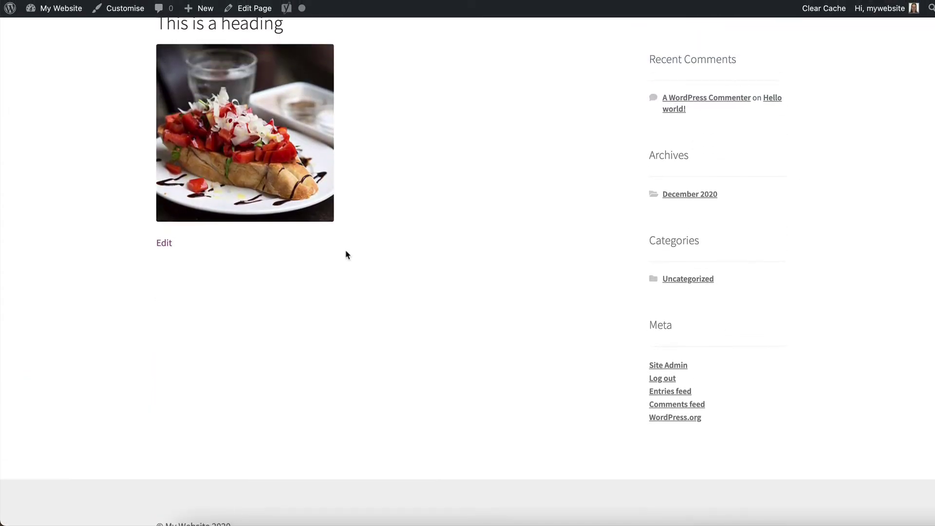
{"action": "scroll", "coordinate": [346, 255], "scroll_direction": "up", "scroll_amount": 5}
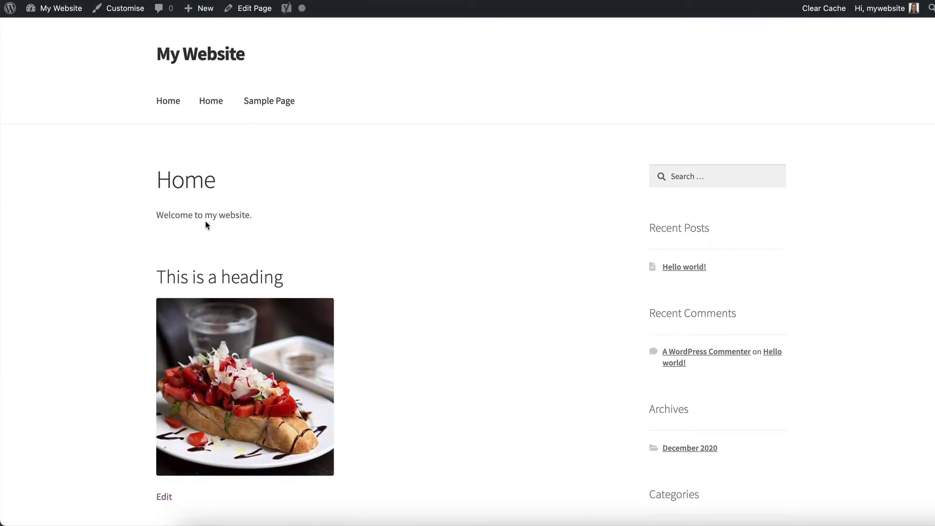
{"action": "left_click_drag", "start_coordinate": [161, 181], "coordinate": [210, 180]}
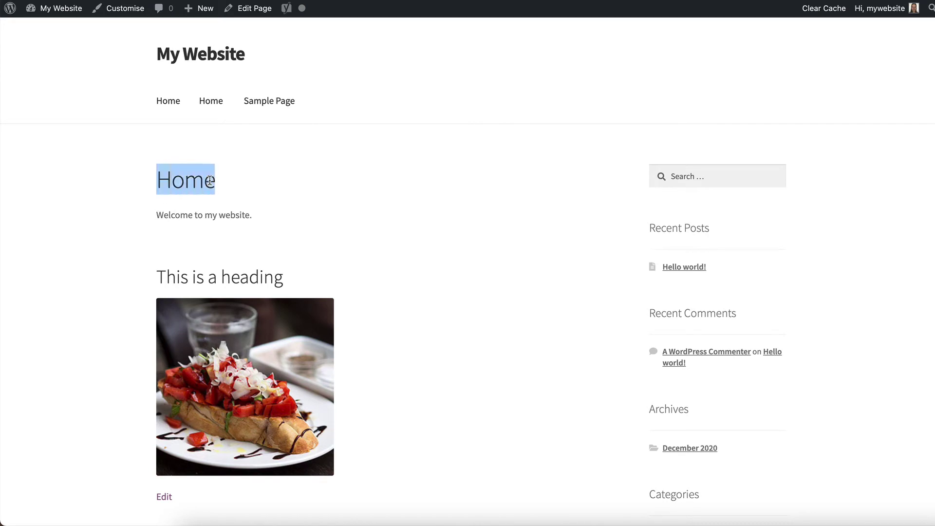
{"action": "left_click_drag", "start_coordinate": [158, 215], "coordinate": [279, 221]}
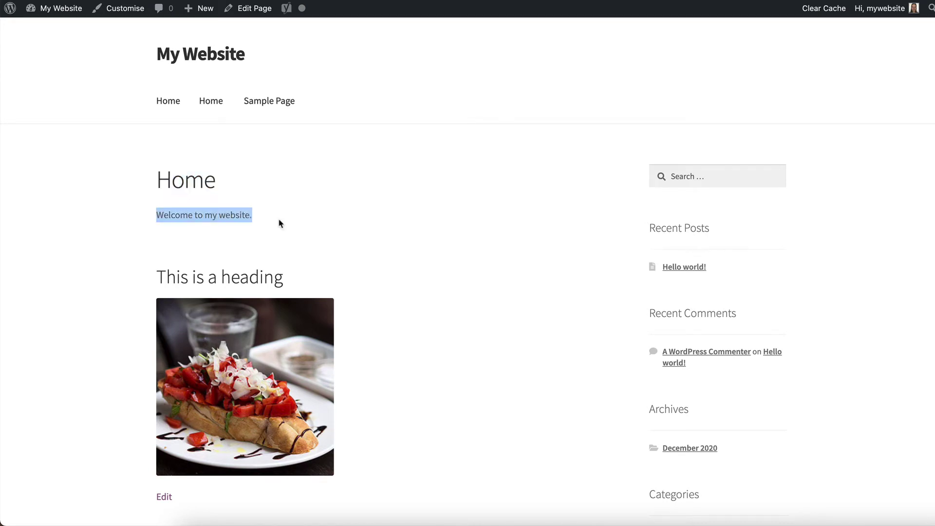
{"action": "left_click_drag", "start_coordinate": [157, 276], "coordinate": [295, 283]}
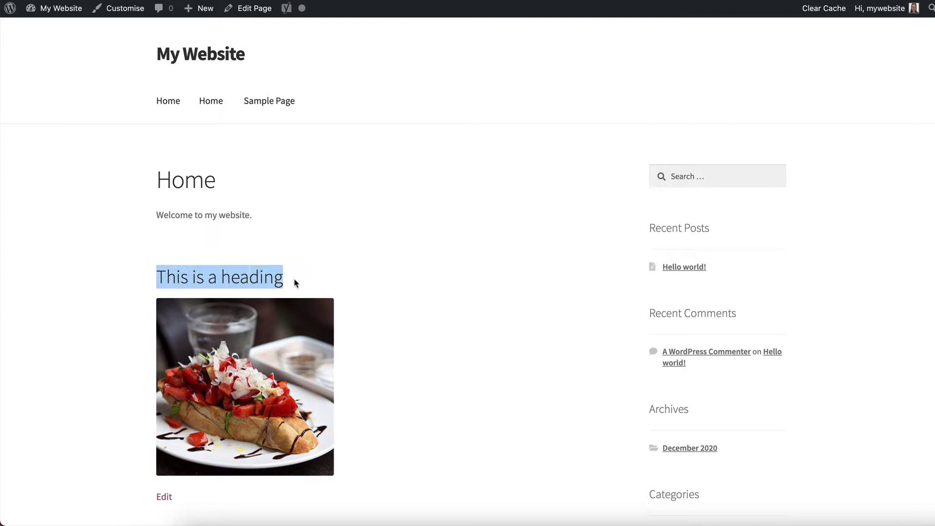
{"action": "left_click", "coordinate": [257, 262]}
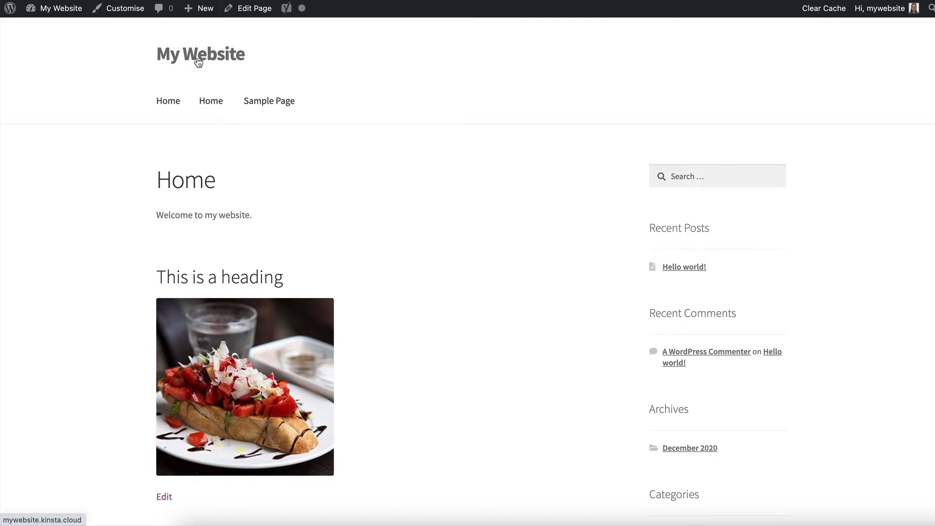
Step: In Reading Settings, make the homepage display a static page with Home selected
{"action": "mouse_move", "coordinate": [55, 12]}
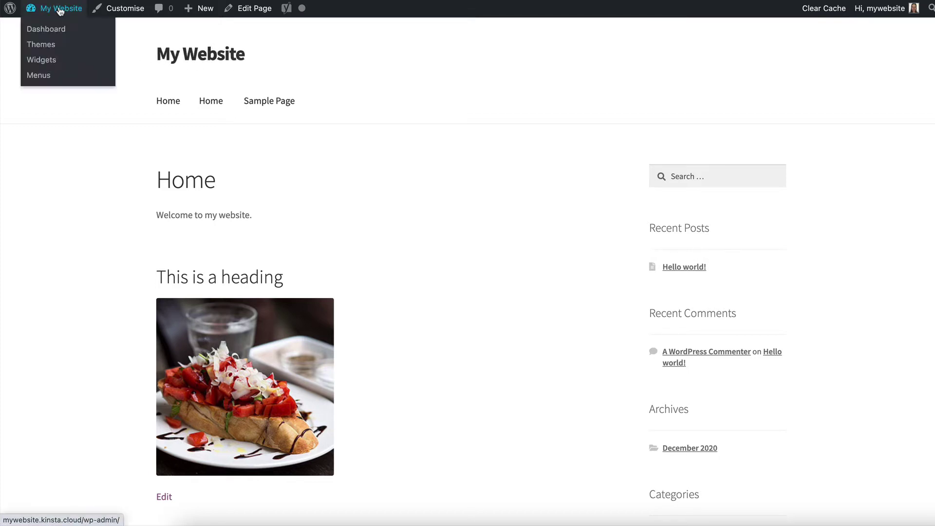
{"action": "left_click", "coordinate": [46, 29]}
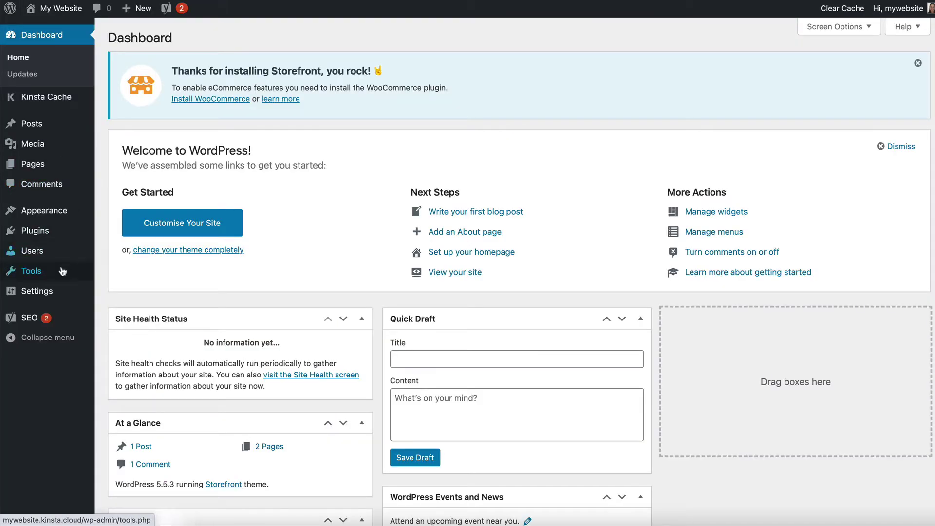
{"action": "mouse_move", "coordinate": [54, 294]}
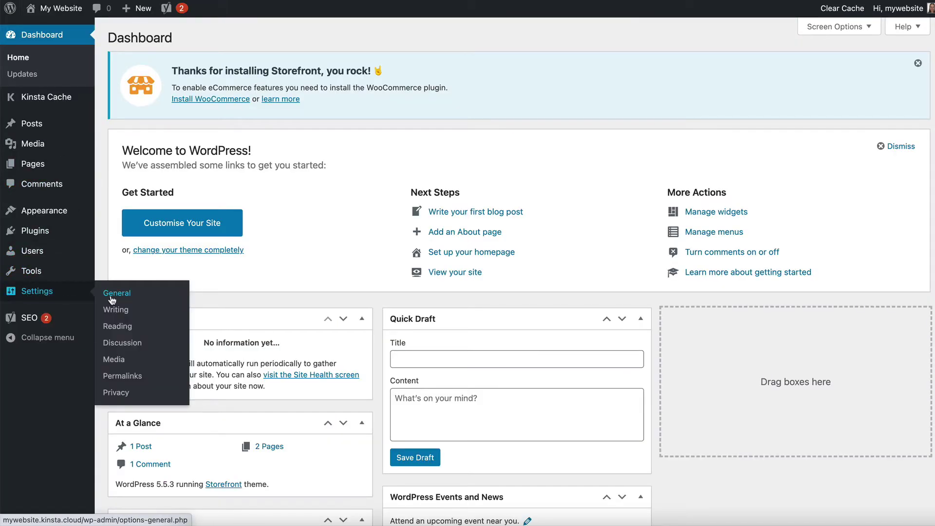
{"action": "left_click", "coordinate": [128, 331]}
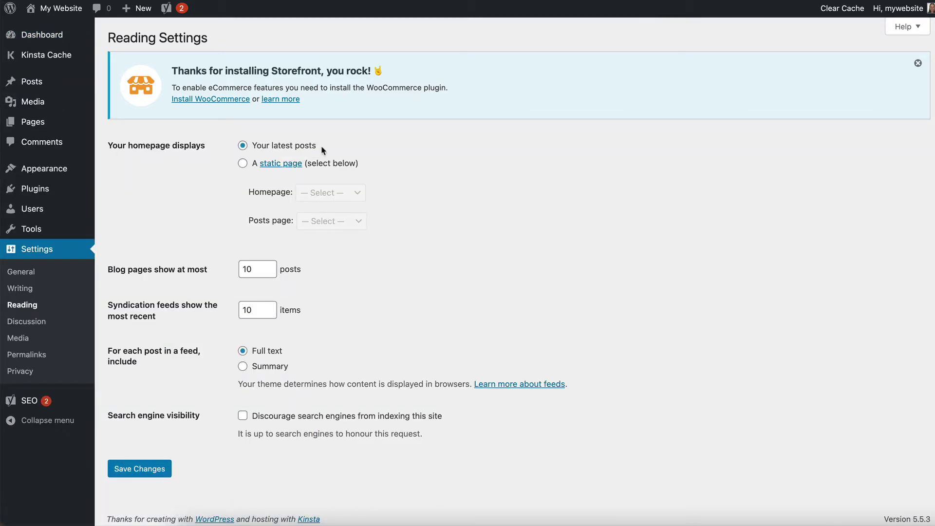
{"action": "left_click", "coordinate": [242, 164]}
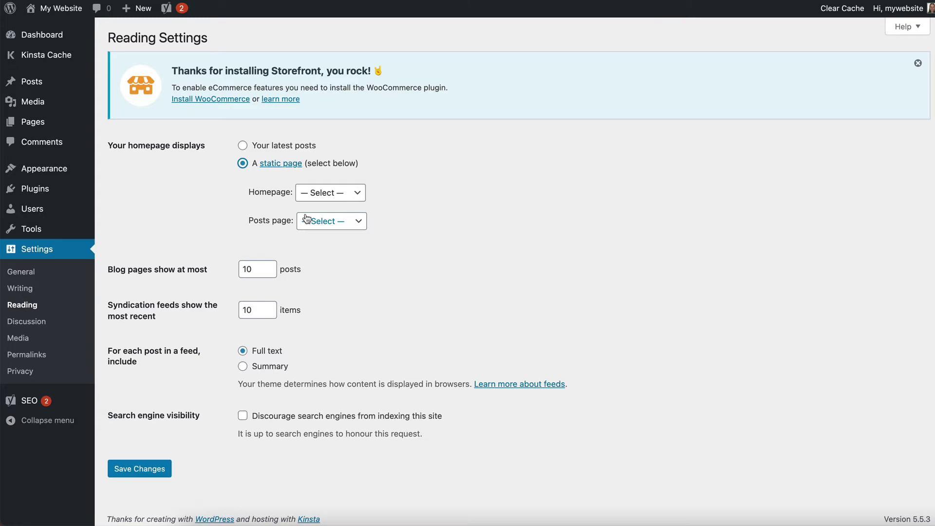
{"action": "left_click", "coordinate": [336, 197]}
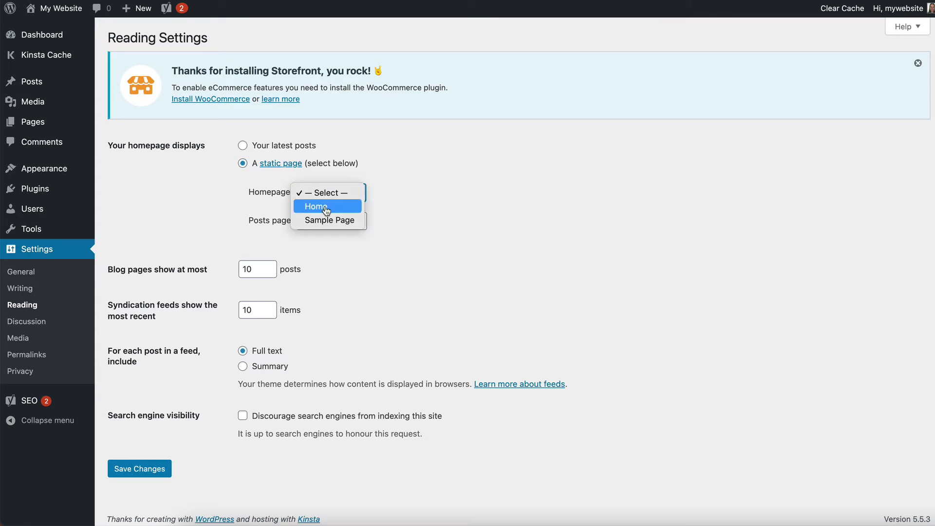
{"action": "left_click", "coordinate": [325, 207]}
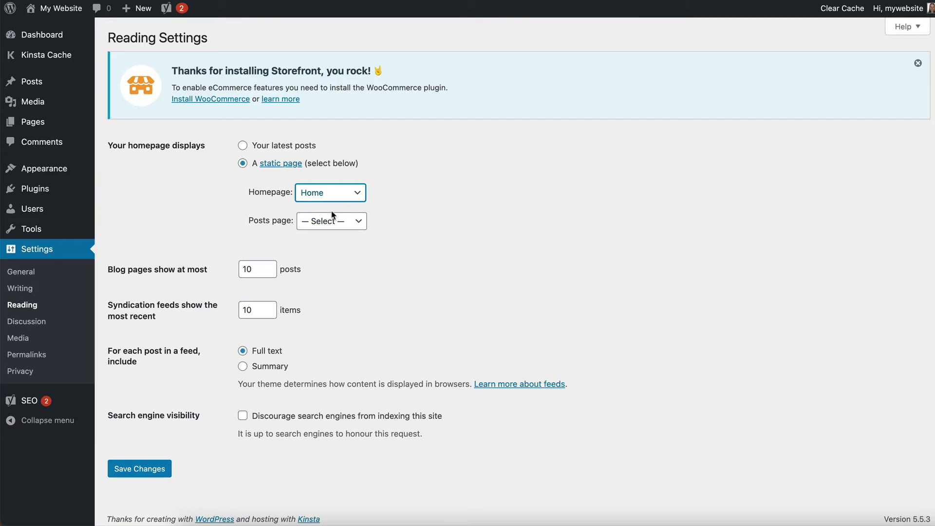
{"action": "left_click", "coordinate": [326, 197]}
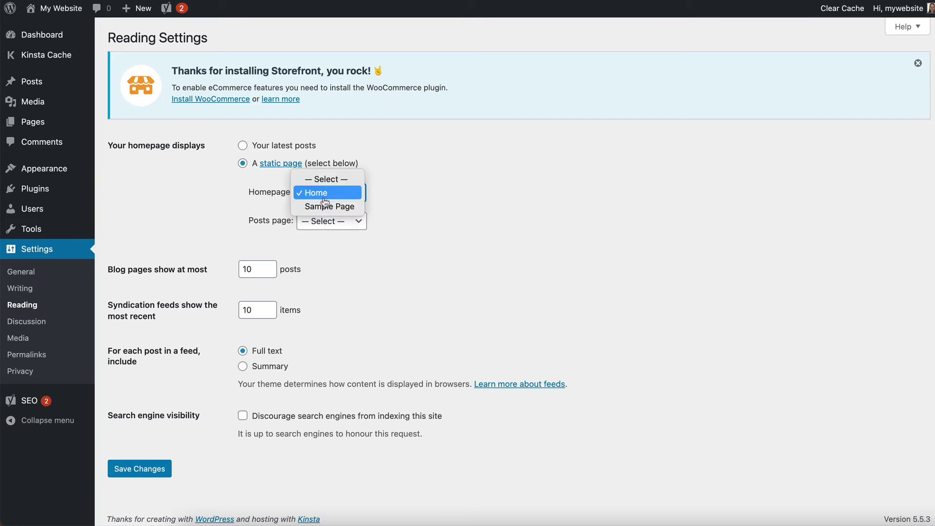
{"action": "left_click", "coordinate": [350, 213]}
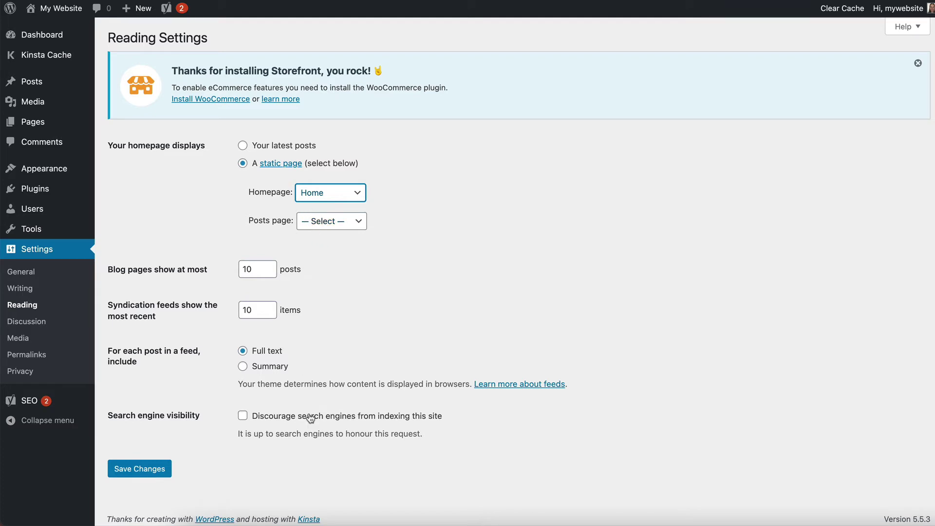
Step: Tick 'Discourage search engines from indexing this site' and save the reading settings
{"action": "left_click", "coordinate": [243, 415]}
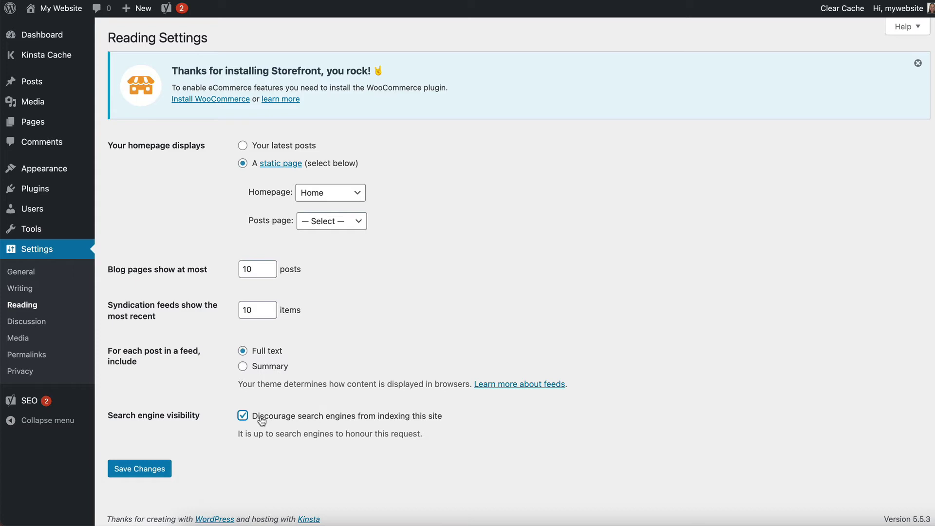
{"action": "left_click", "coordinate": [142, 477]}
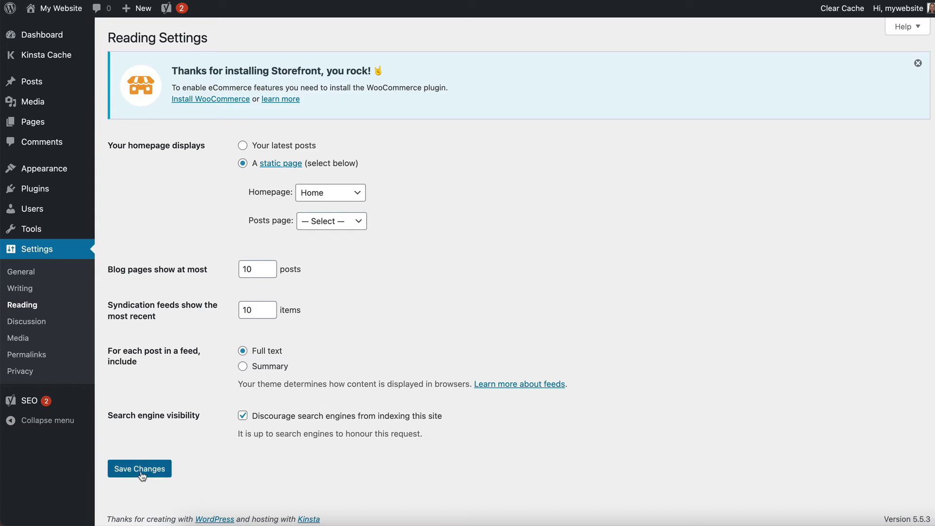
{"action": "left_click", "coordinate": [142, 476]}
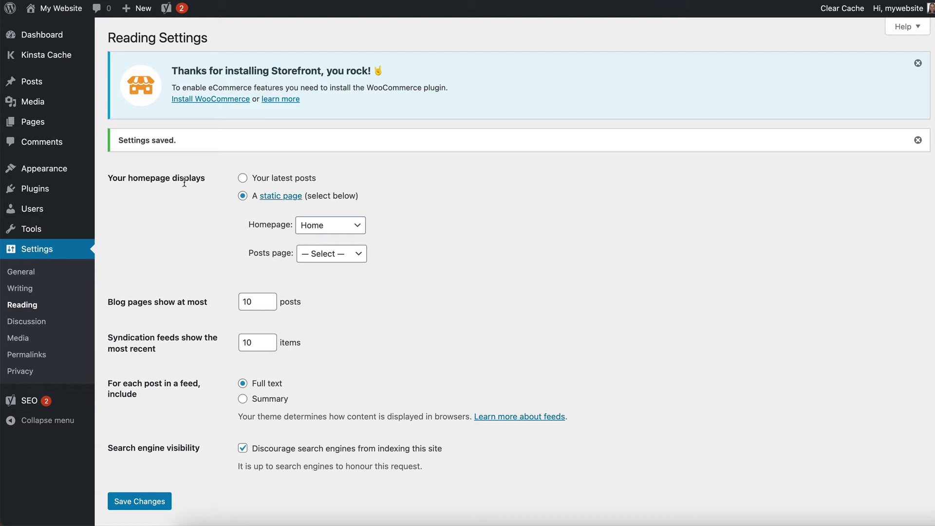
{"action": "mouse_move", "coordinate": [32, 121]}
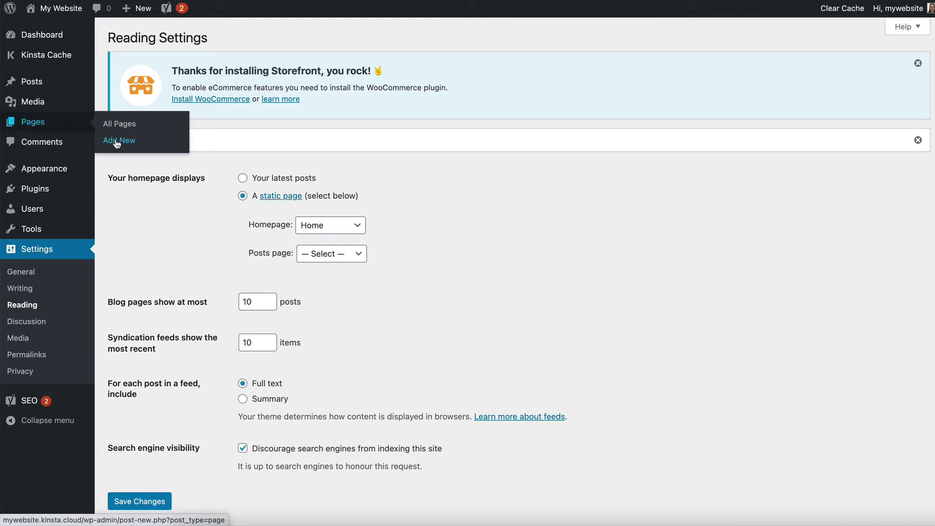
Step: Create a new page titled 'About' with the paragraph 'This is all about my company.'
{"action": "left_click", "coordinate": [117, 142]}
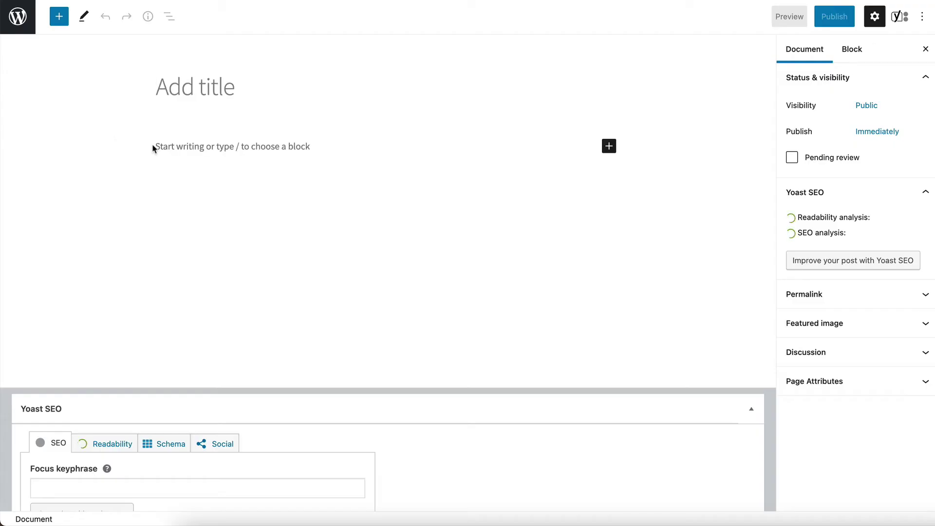
{"action": "left_click", "coordinate": [202, 104]}
{"action": "type", "text": "About"}
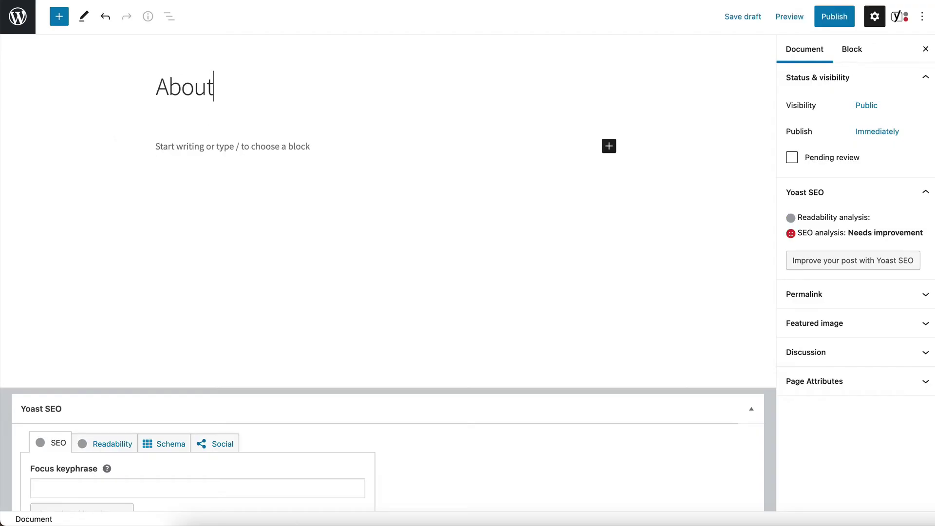
{"action": "left_click", "coordinate": [209, 146]}
{"action": "type", "text": "Thi"}
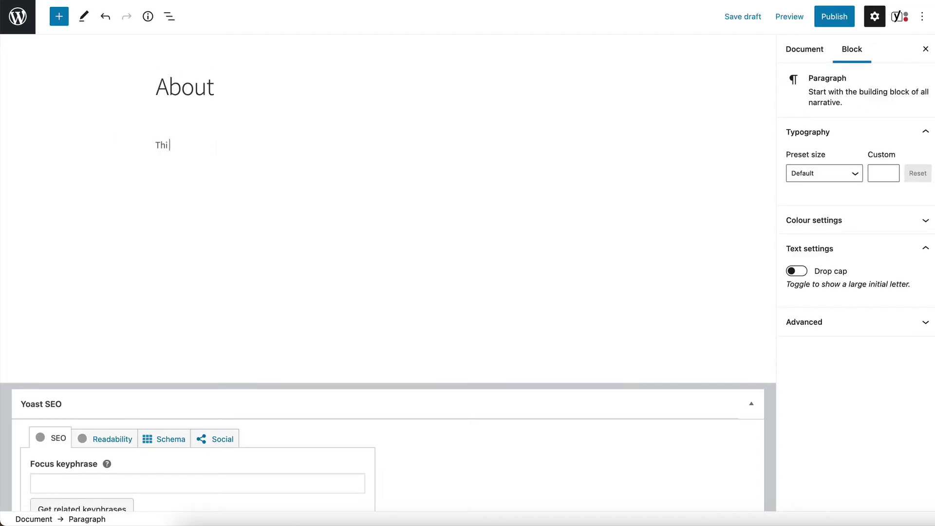
{"action": "type", "text": "s is all about my company."}
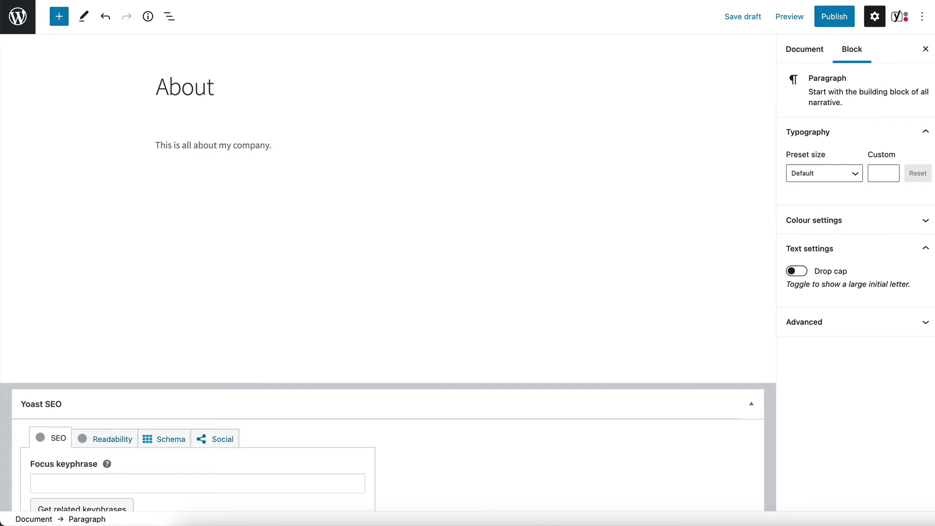
Step: Publish the About page
{"action": "left_click", "coordinate": [60, 18]}
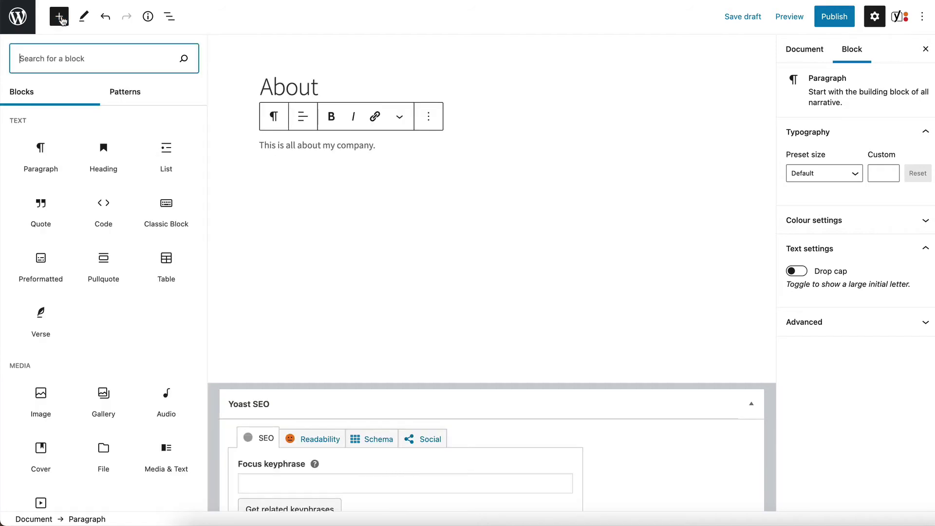
{"action": "left_click", "coordinate": [412, 223]}
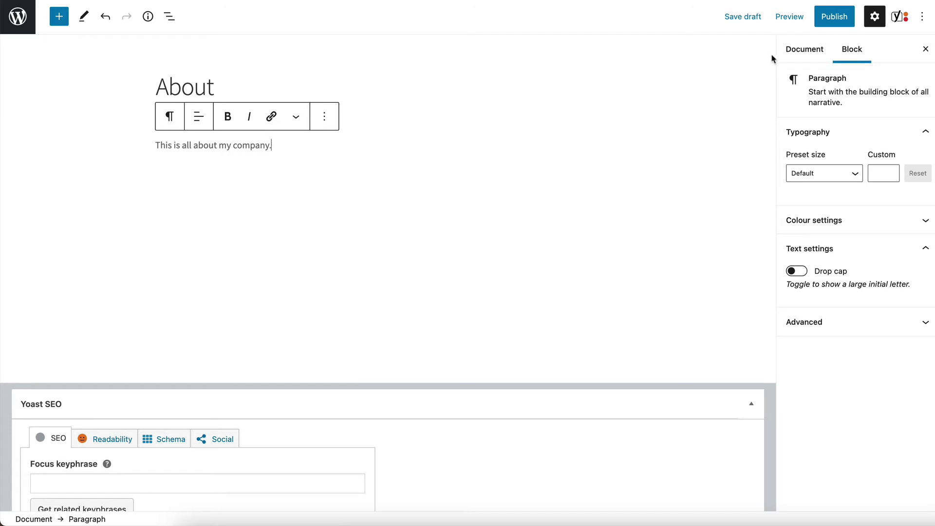
{"action": "left_click", "coordinate": [837, 18]}
{"action": "left_click", "coordinate": [836, 19]}
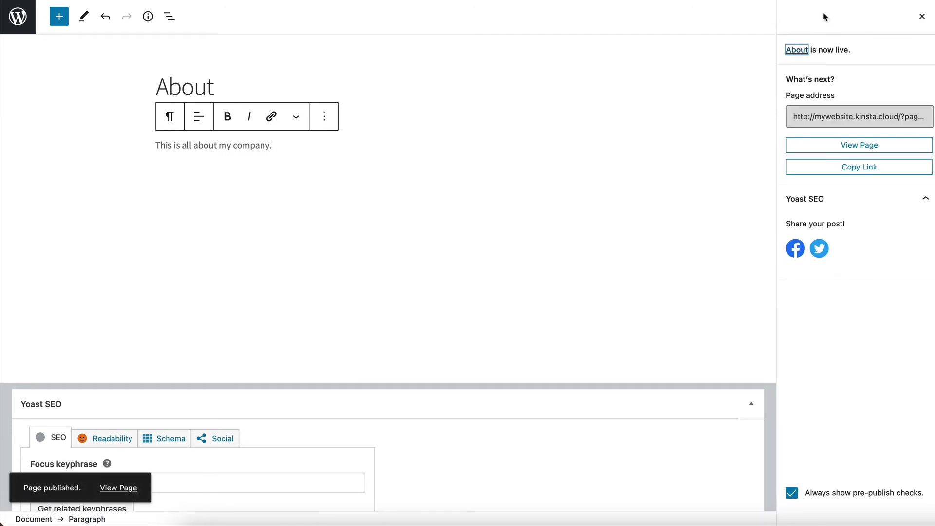
Step: Return to the Pages list showing About and Home (Front Page) published
{"action": "left_click", "coordinate": [15, 19]}
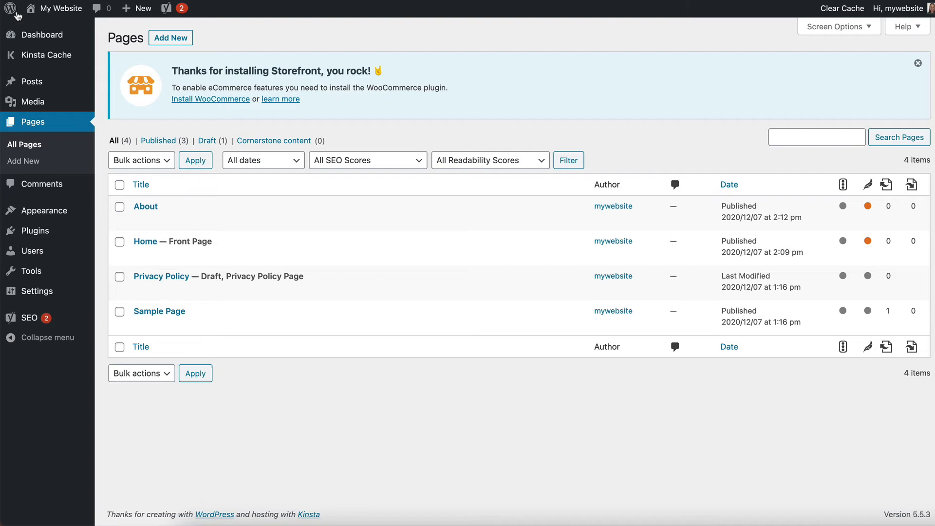
{"action": "mouse_move", "coordinate": [38, 212]}
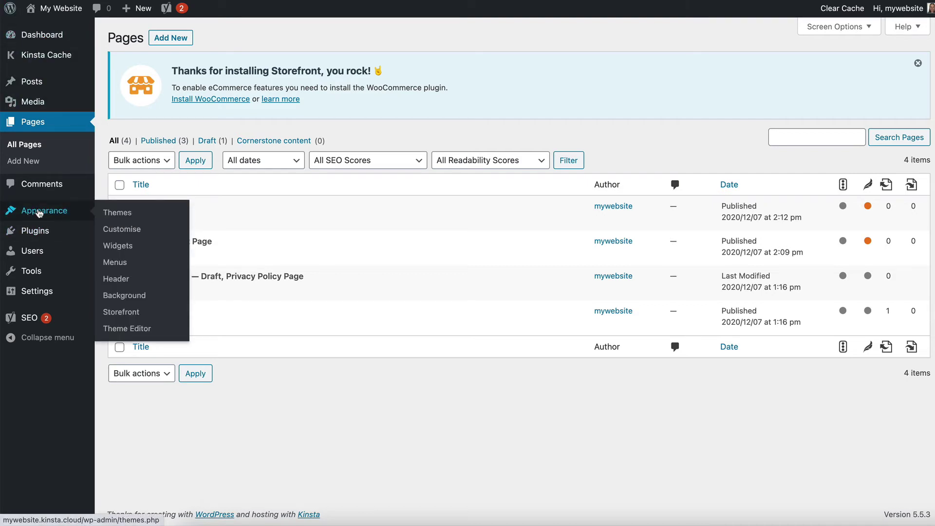
Step: Name a new menu 'Main Menu' and tick Primary Menu as its display location
{"action": "left_click", "coordinate": [114, 263]}
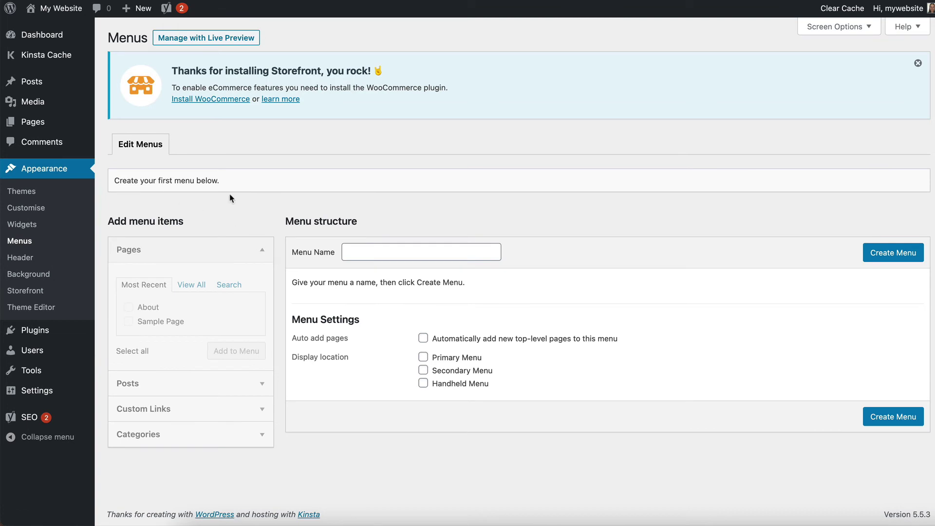
{"action": "left_click", "coordinate": [360, 253]}
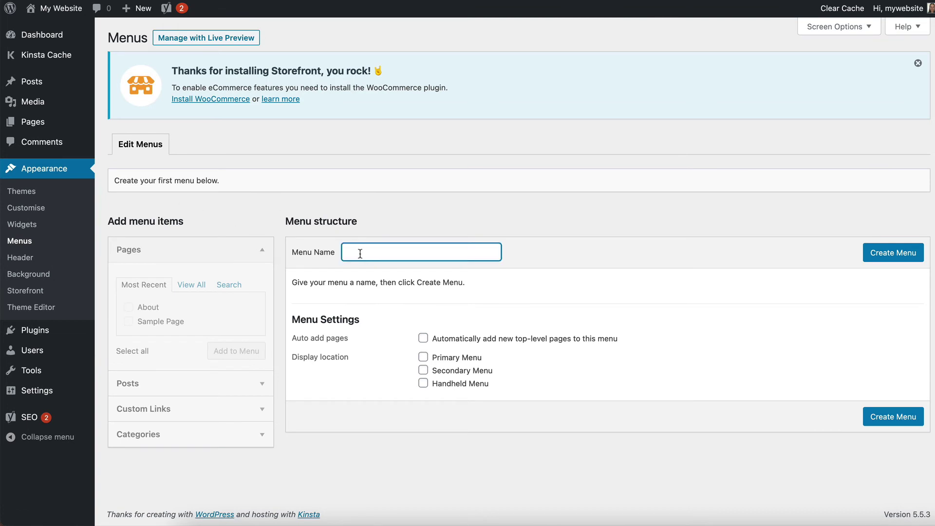
{"action": "type", "text": "Main Menu"}
{"action": "left_click", "coordinate": [423, 357]}
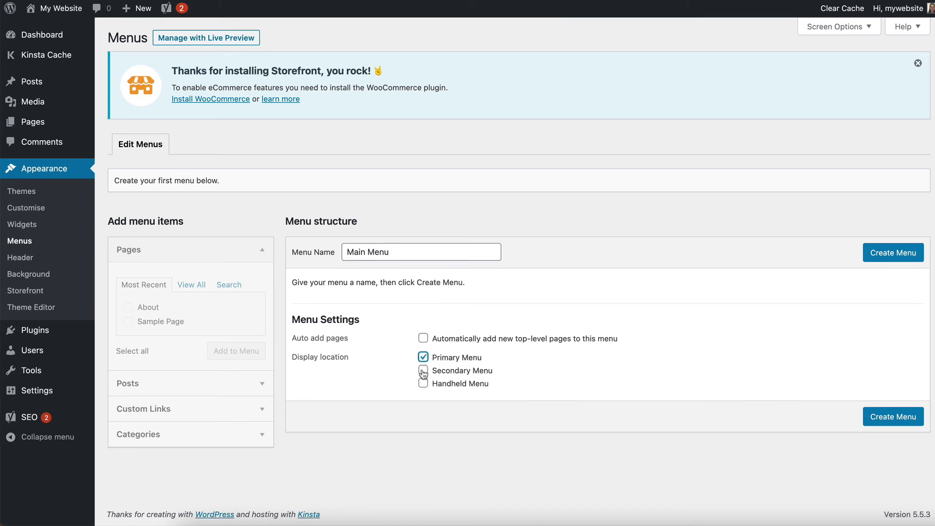
Step: Create Main Menu and add the Home and About pages to it
{"action": "left_click", "coordinate": [906, 258]}
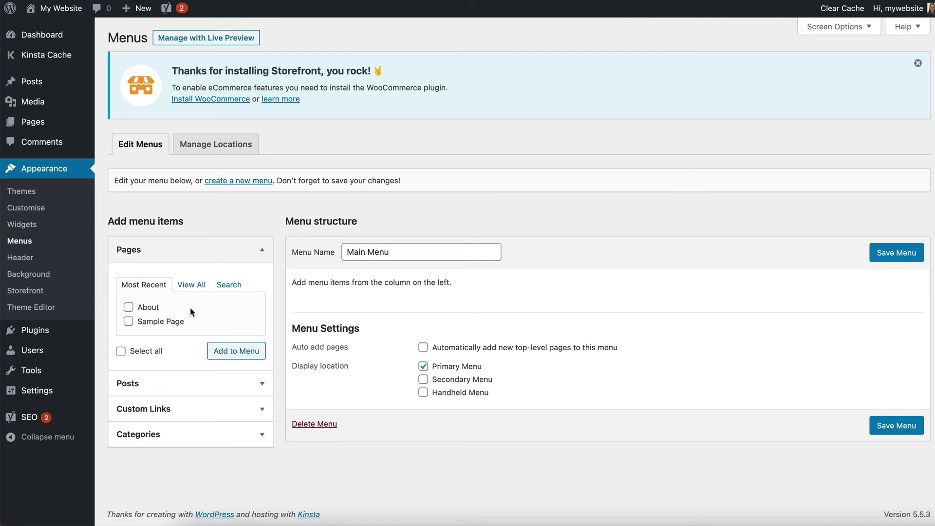
{"action": "left_click", "coordinate": [191, 287]}
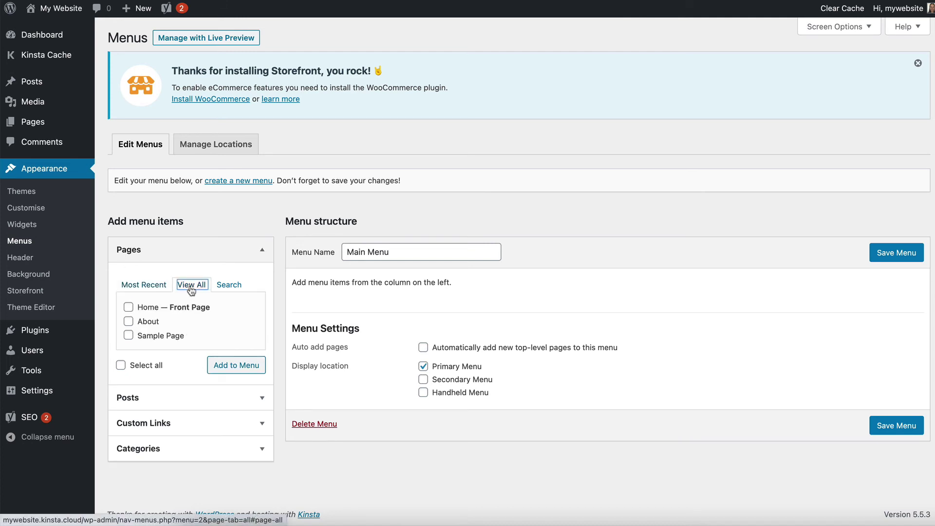
{"action": "left_click", "coordinate": [229, 285]}
{"action": "left_click", "coordinate": [143, 284]}
{"action": "left_click", "coordinate": [191, 285]}
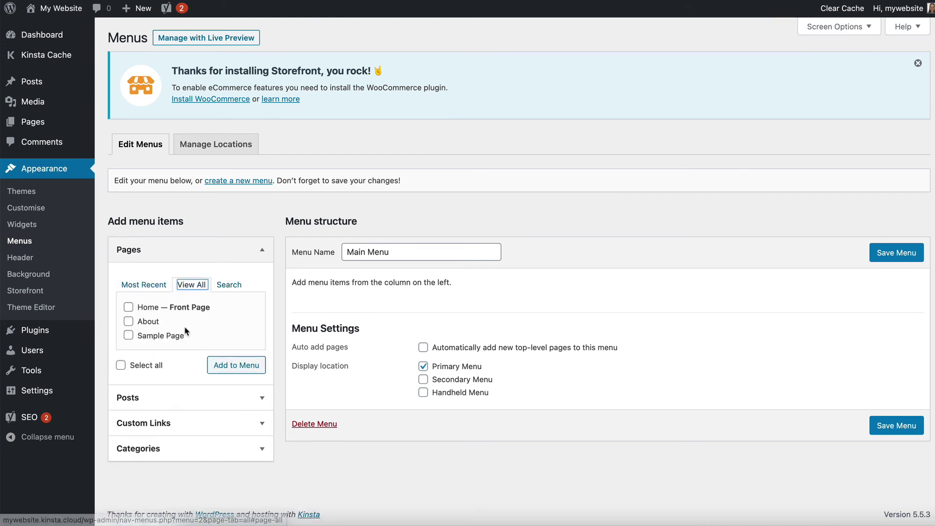
{"action": "left_click", "coordinate": [128, 307]}
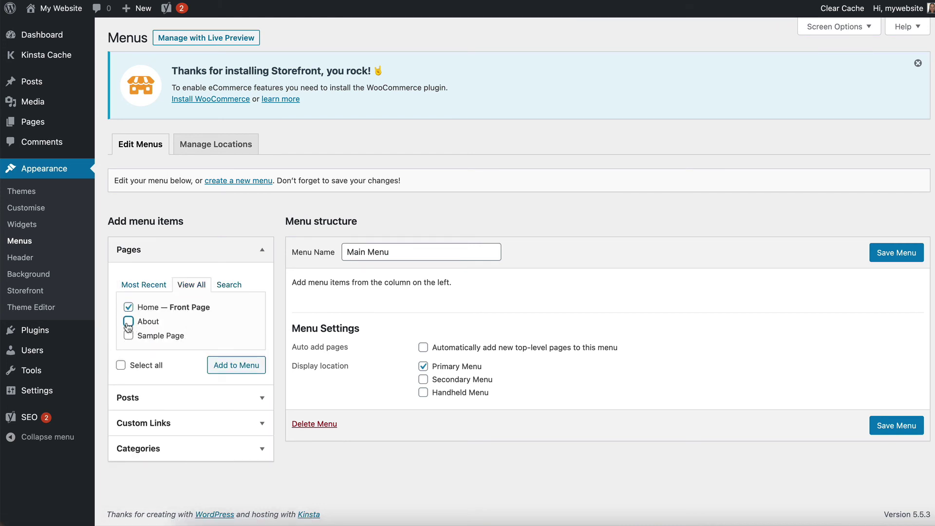
{"action": "left_click", "coordinate": [128, 322]}
{"action": "left_click", "coordinate": [236, 369]}
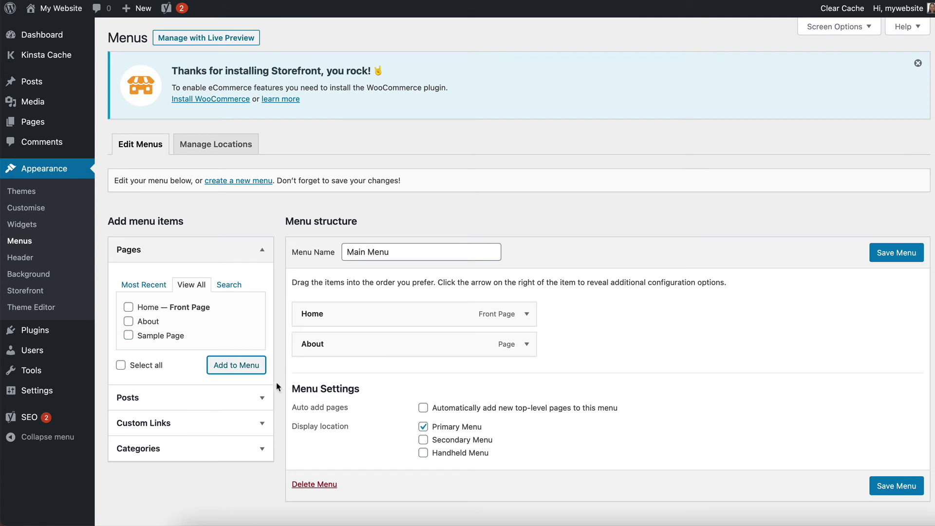
{"action": "left_click_drag", "start_coordinate": [325, 343], "coordinate": [355, 345]}
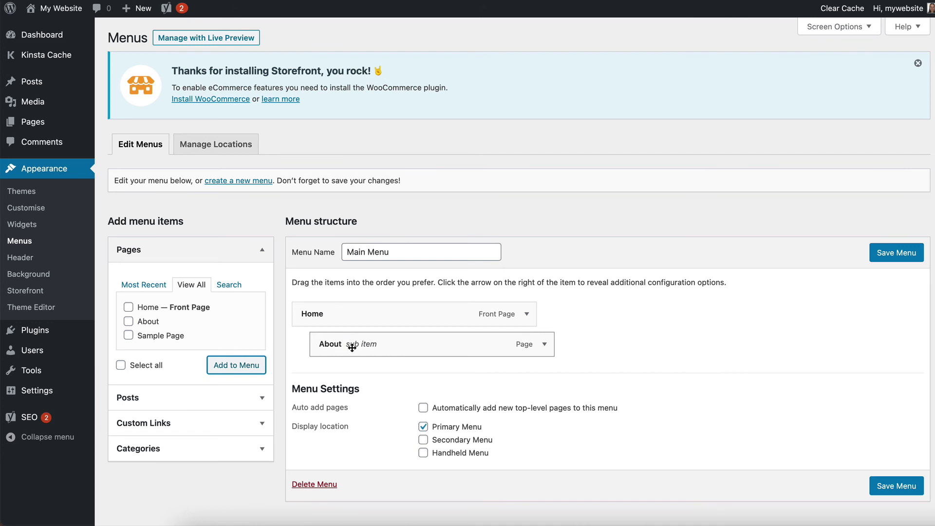
{"action": "left_click_drag", "start_coordinate": [352, 348], "coordinate": [335, 347]}
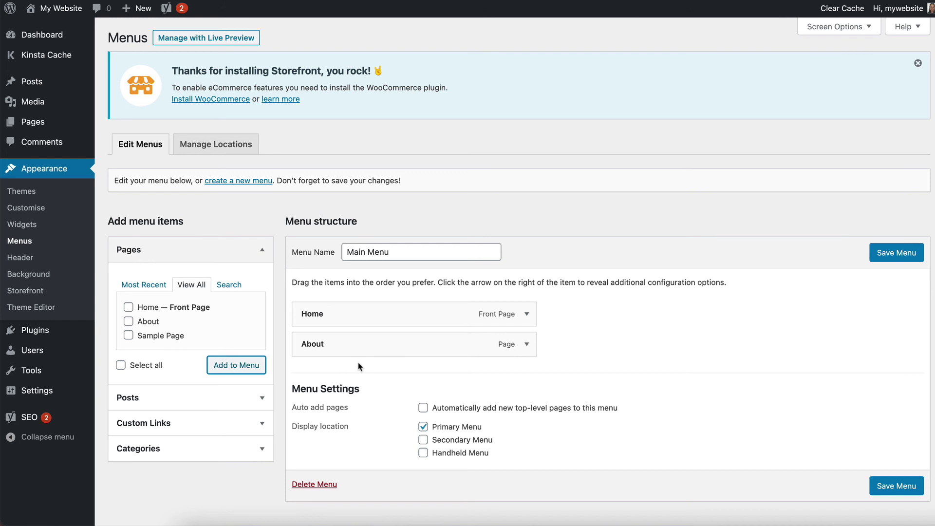
{"action": "left_click", "coordinate": [182, 398]}
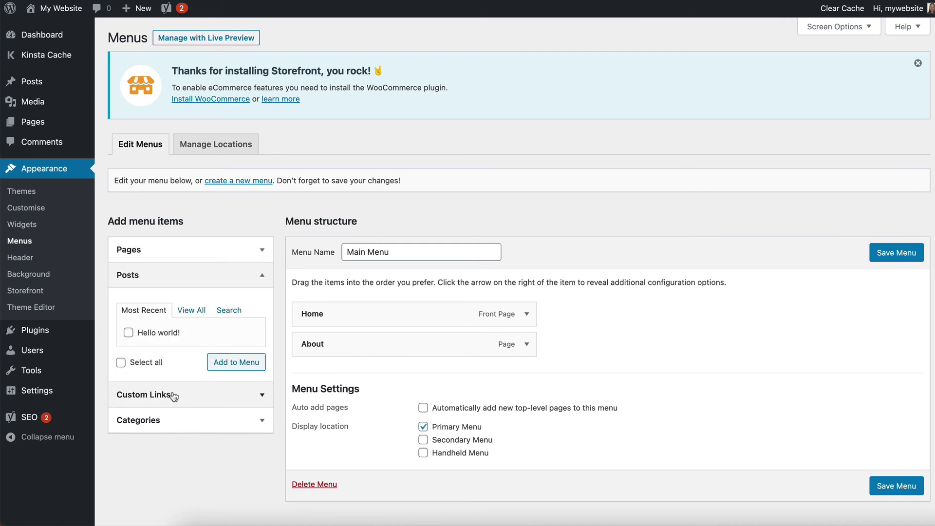
{"action": "left_click", "coordinate": [169, 399]}
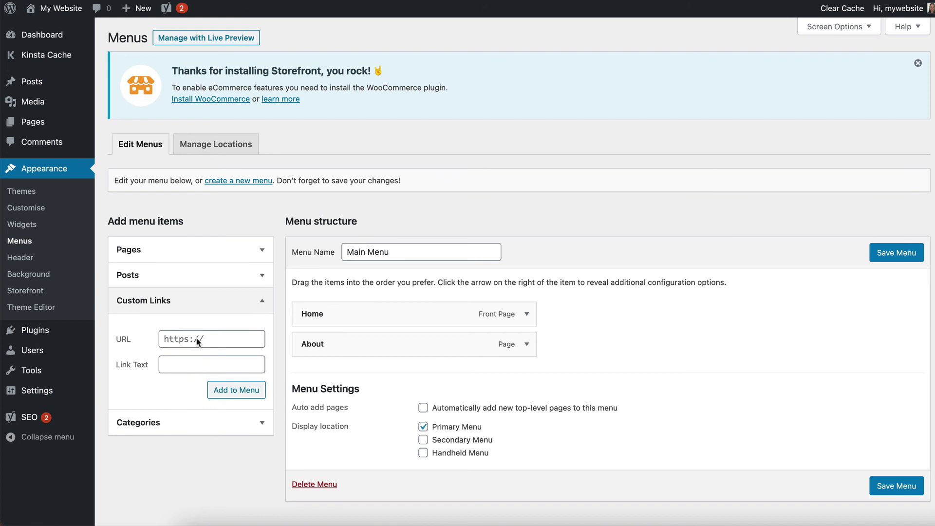
{"action": "left_click", "coordinate": [222, 340]}
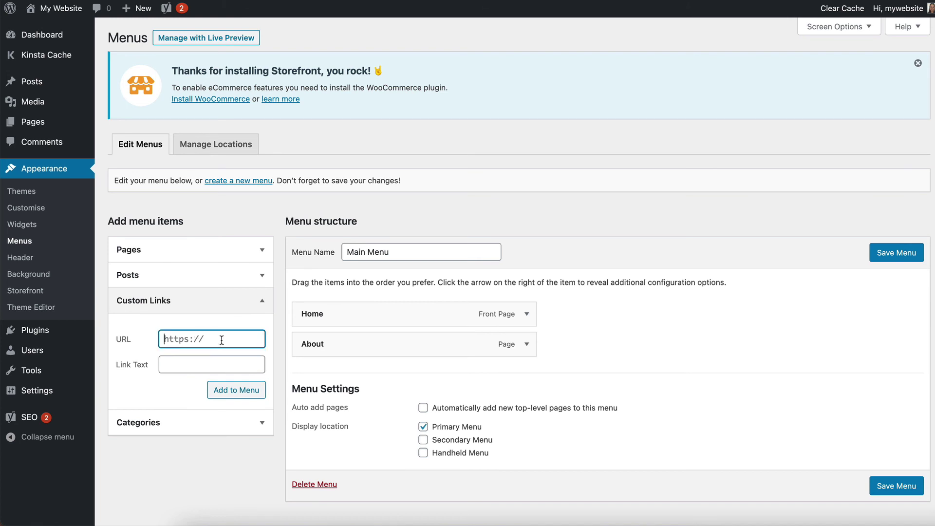
{"action": "type", "text": "https://google.com"}
{"action": "key", "text": "Tab"}
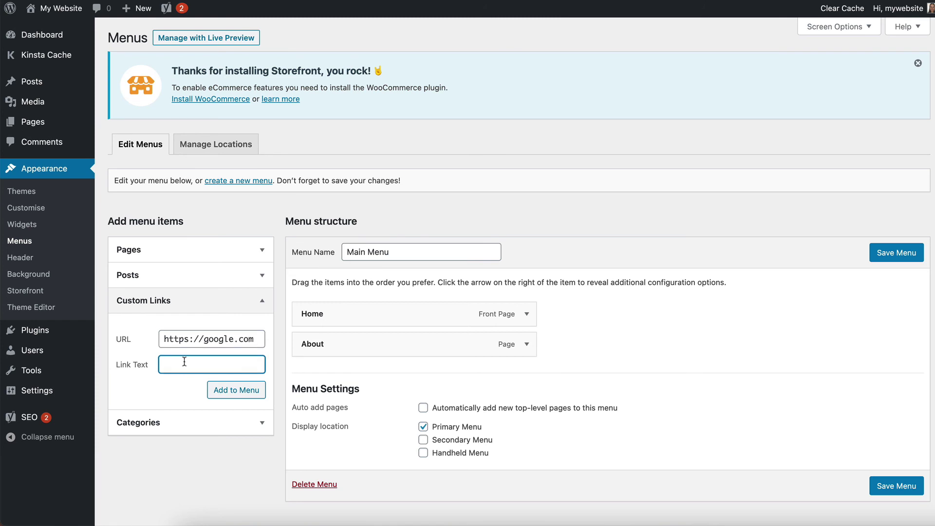
{"action": "type", "text": "Google"}
{"action": "left_click", "coordinate": [260, 424]}
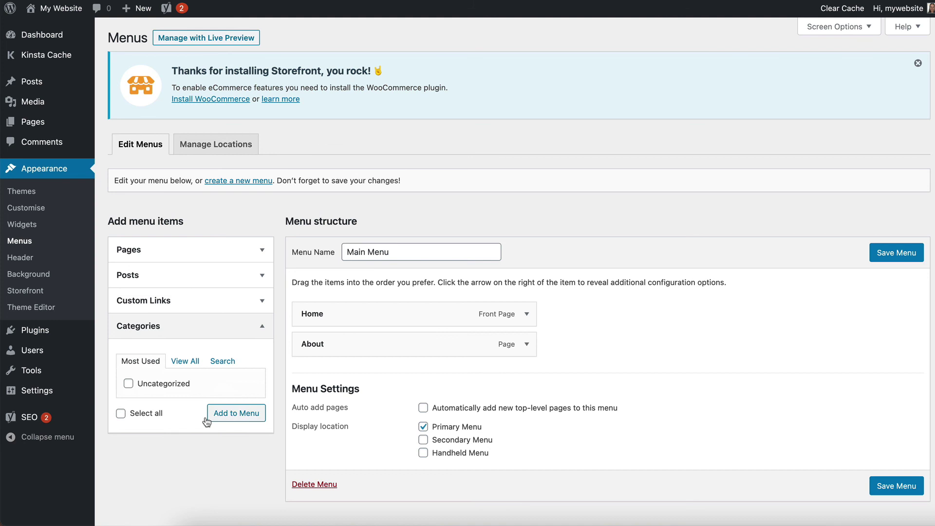
{"action": "left_click", "coordinate": [264, 329]}
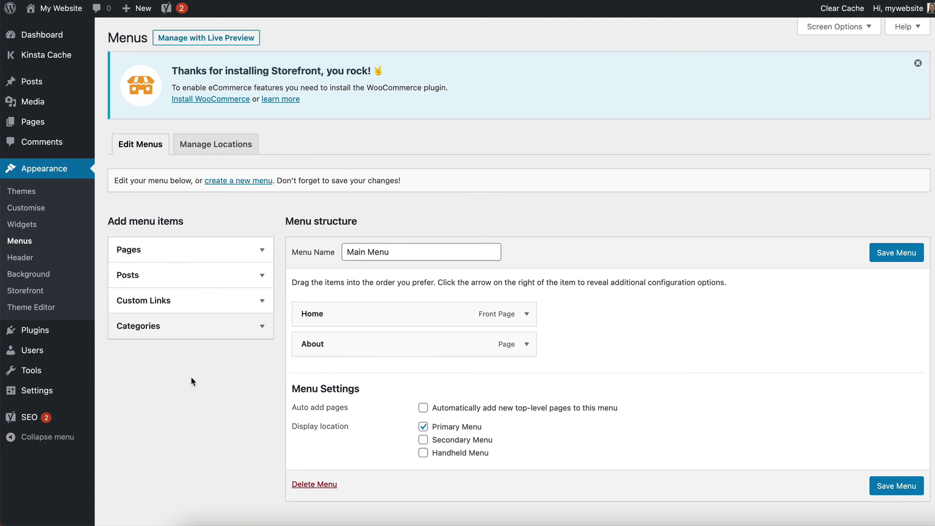
Step: In Screen Options, uncheck the Tags and Categories boxes so only Pages, Posts and Custom Links remain
{"action": "left_click", "coordinate": [837, 28]}
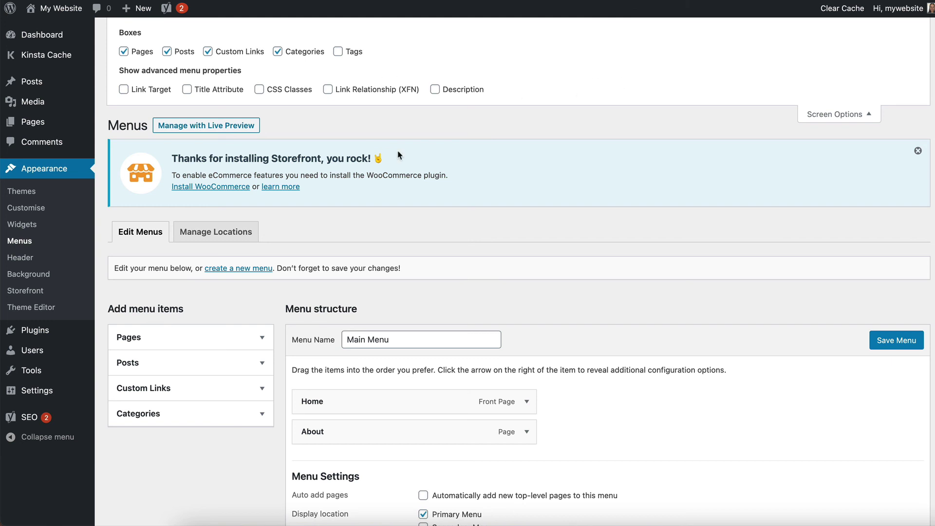
{"action": "left_click", "coordinate": [340, 53]}
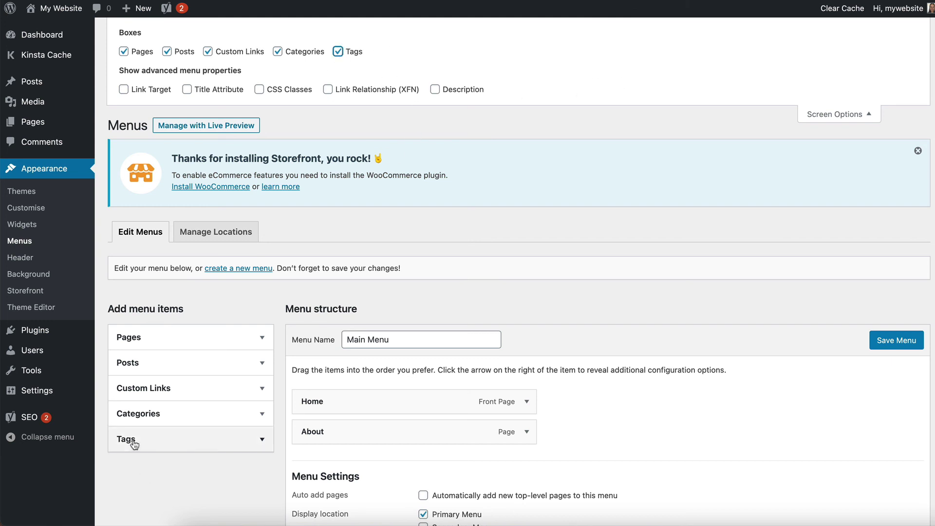
{"action": "left_click", "coordinate": [338, 52]}
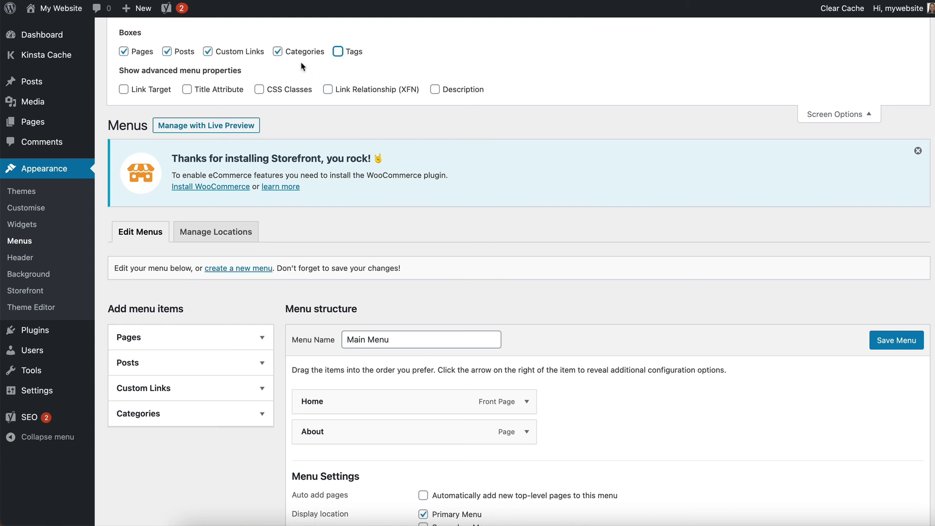
{"action": "left_click", "coordinate": [277, 51]}
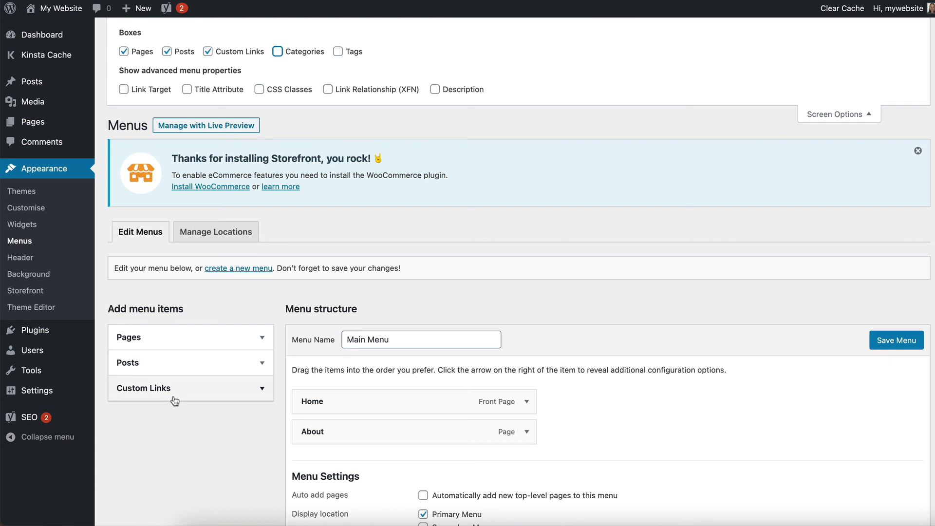
Step: Save Main Menu, visit the live site, and follow the header's About link
{"action": "left_click", "coordinate": [895, 342]}
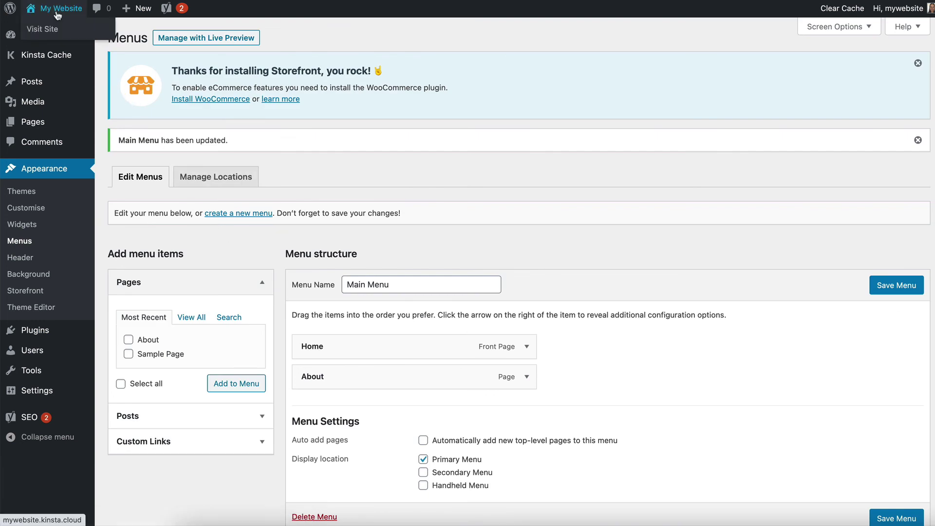
{"action": "left_click", "coordinate": [47, 27]}
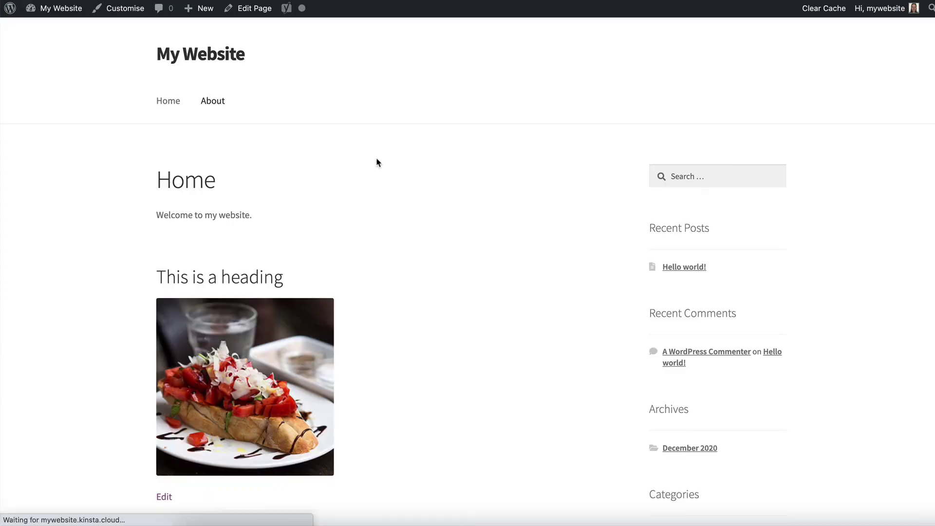
{"action": "left_click", "coordinate": [212, 104]}
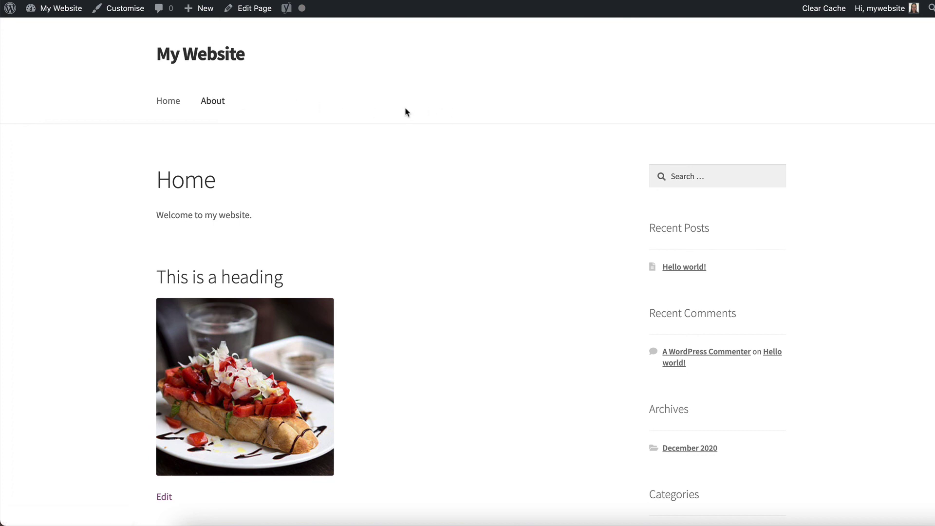